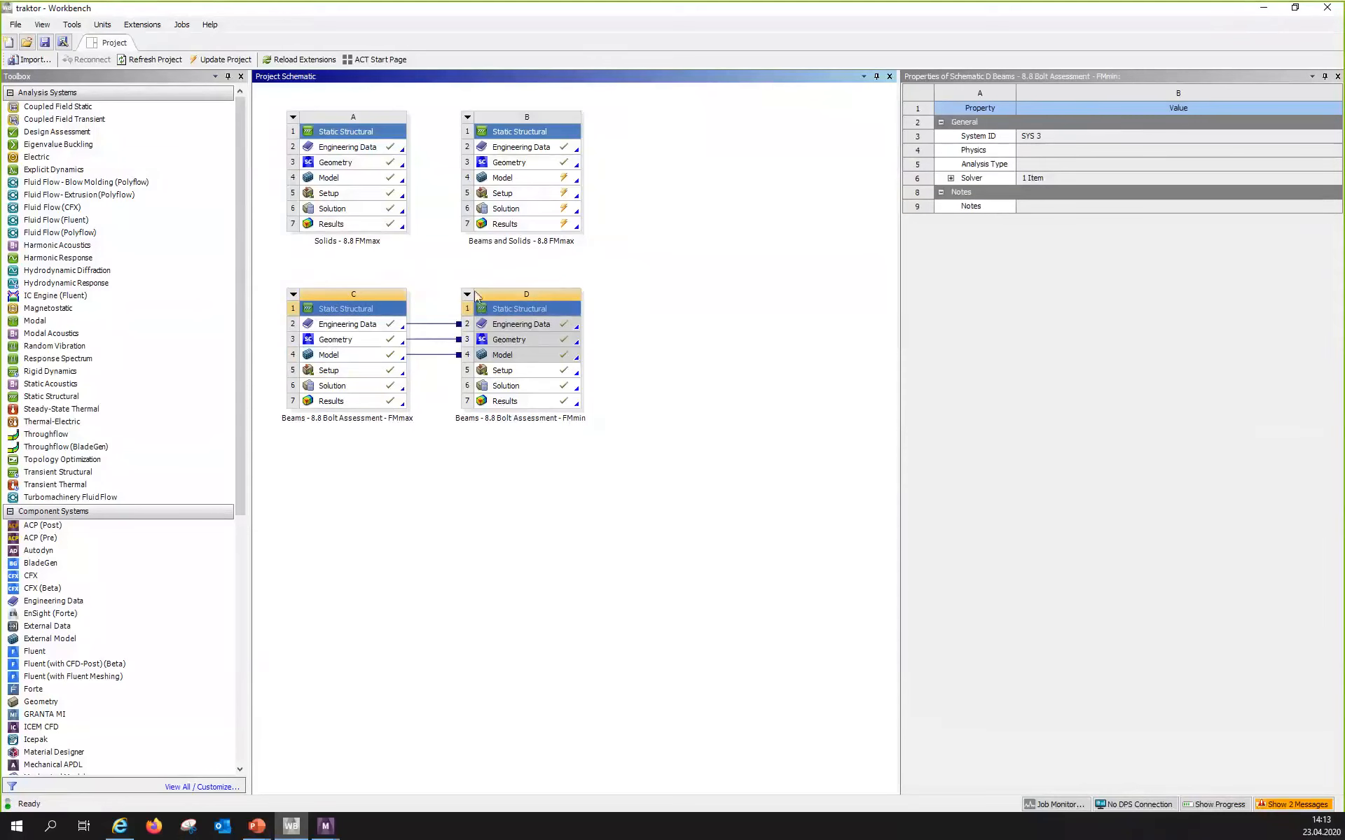
# Open the model of the "Beams and Solids - 8.8 FMmax" system and hide the conical axle housing body.
pyautogui.moveTo(264, 261); pyautogui.dragTo(608, 452)
pyautogui.doubleClick(520, 179)
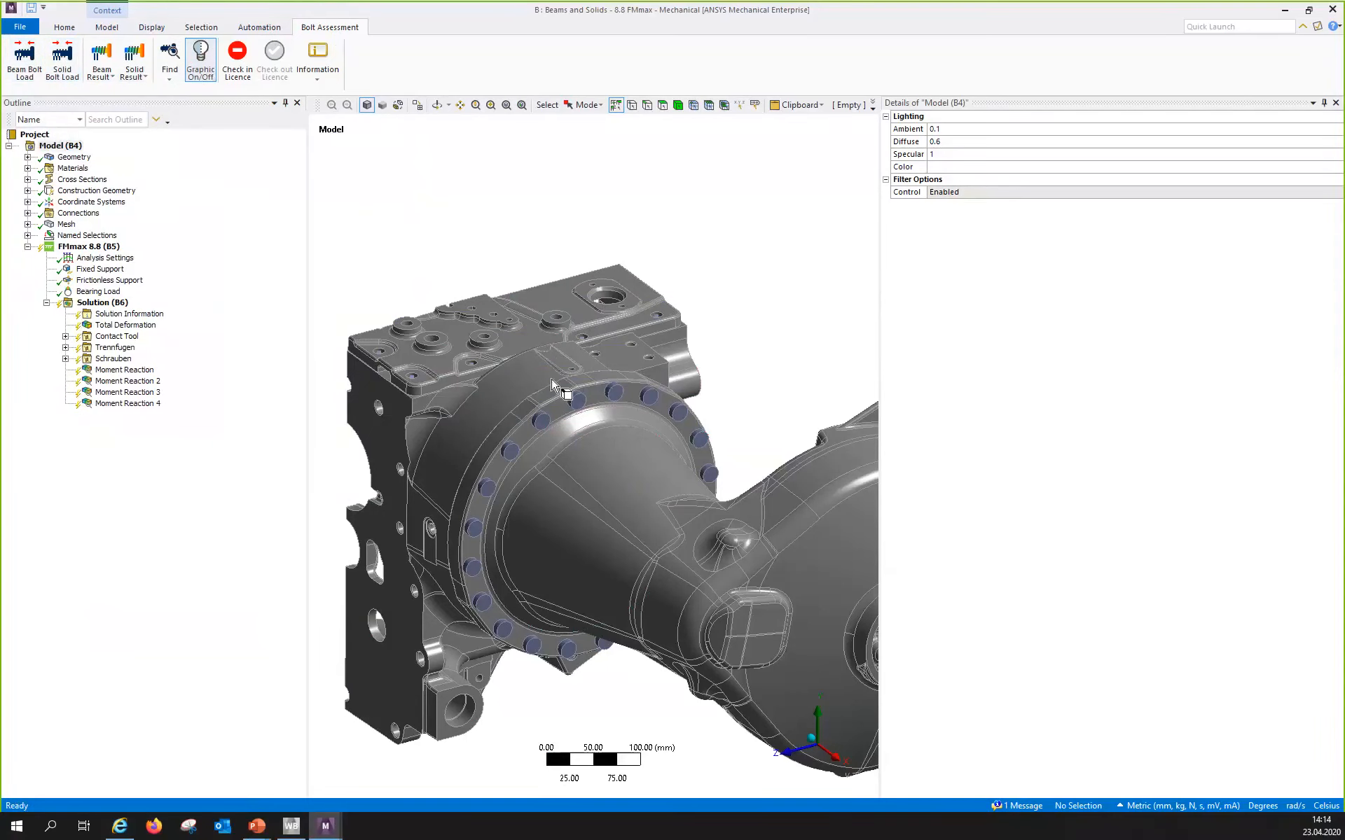
pyautogui.click(589, 455)
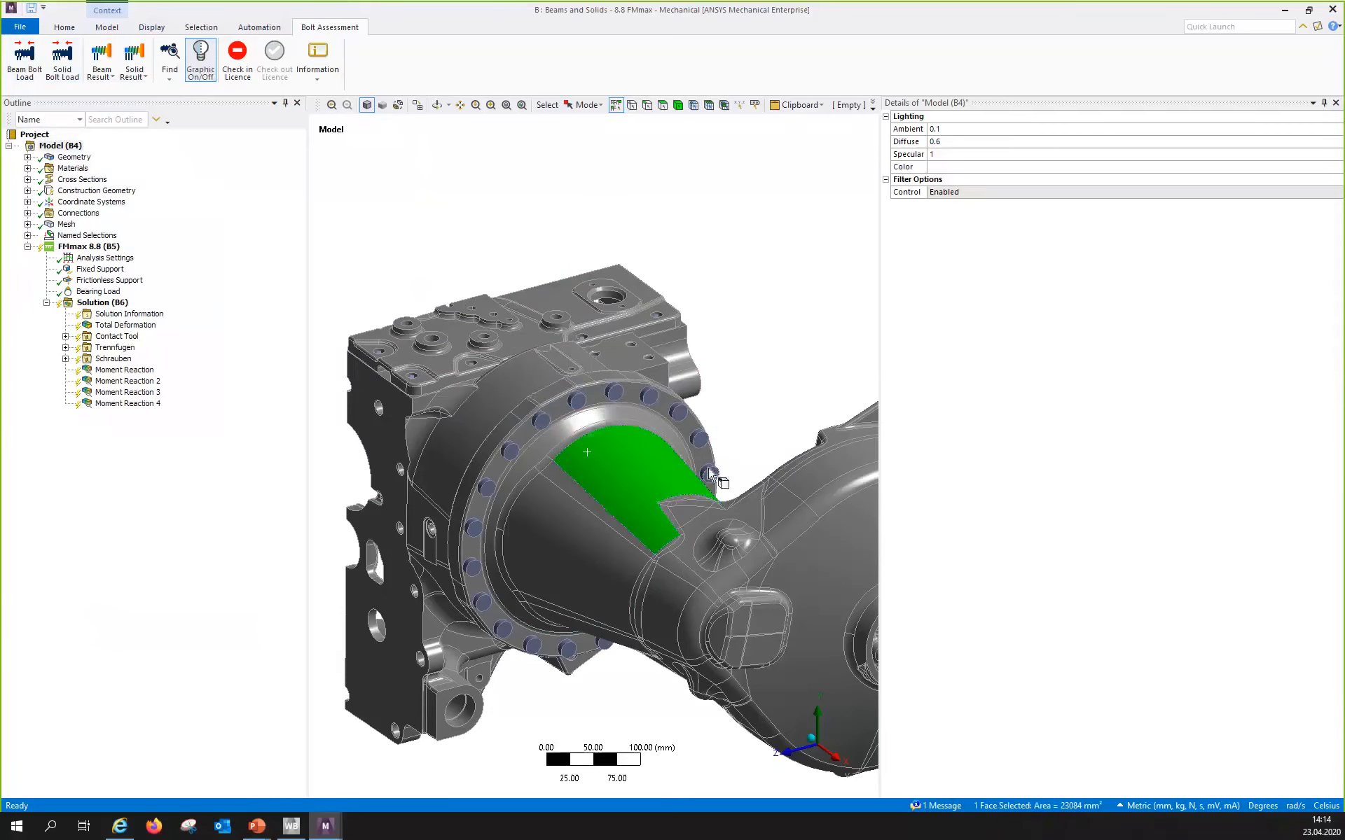
pyautogui.press('F9')
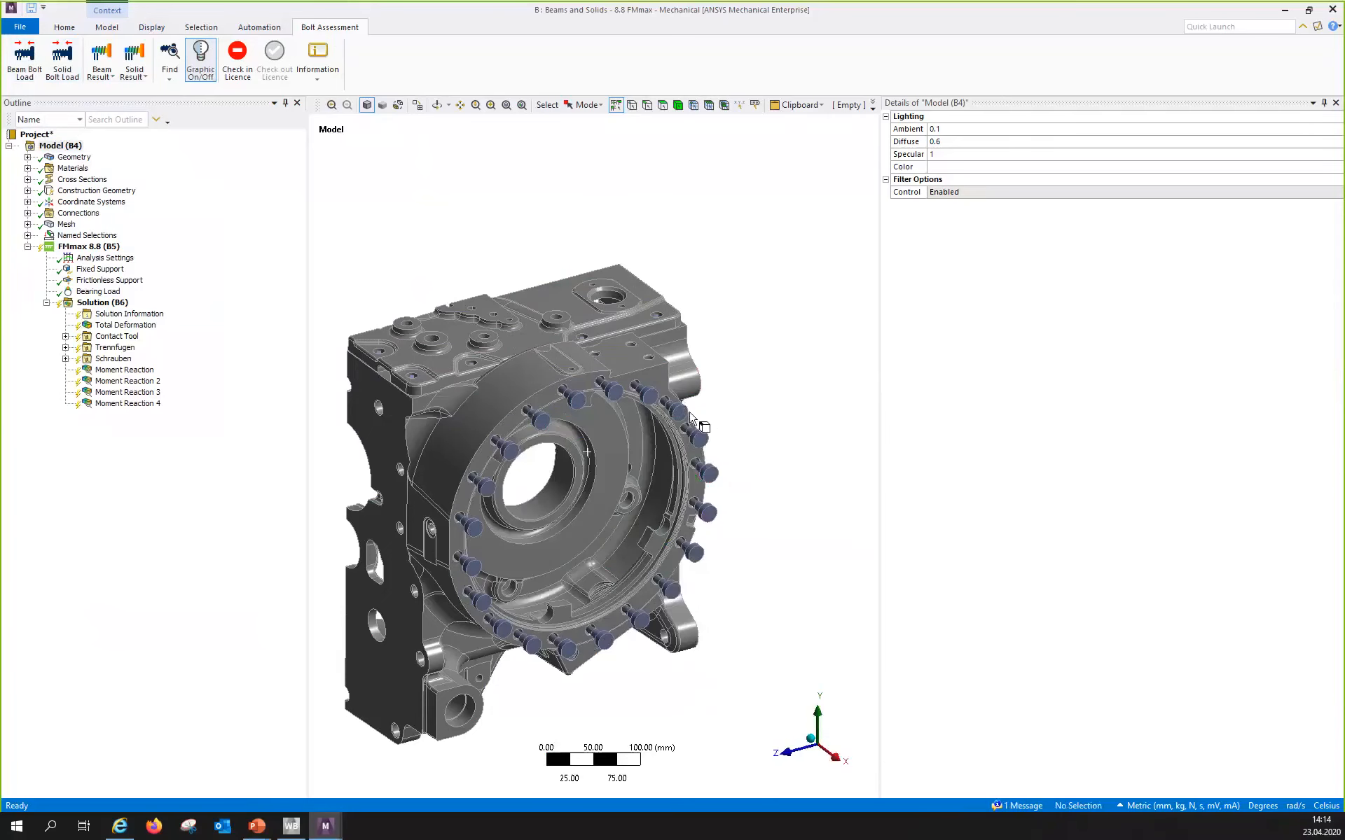
# Isolate one solid flange bolt by hiding all other bodies and examine its head and shank from the side.
pyautogui.scroll(5, 587, 324)
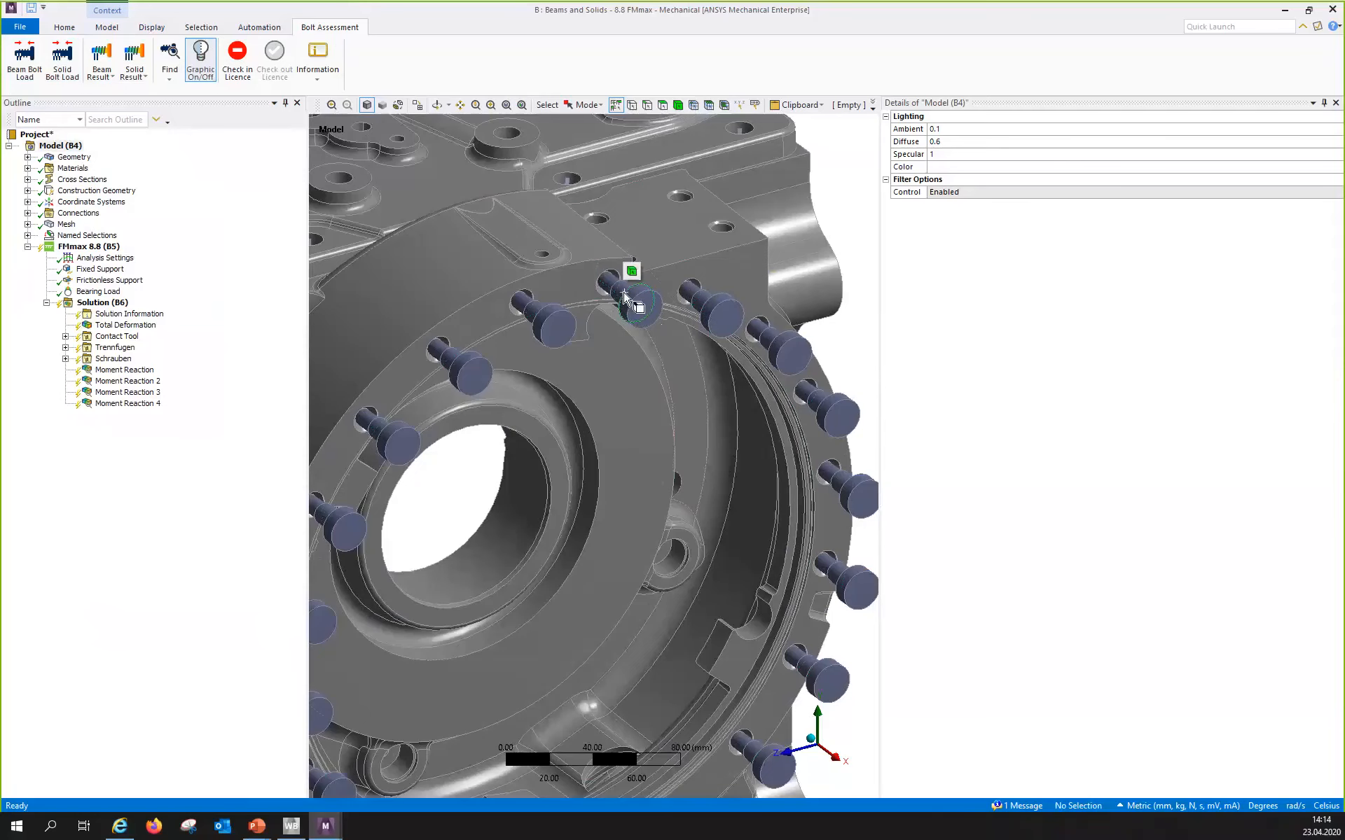
pyautogui.click(623, 294)
pyautogui.rightClick(621, 293)
pyautogui.click(619, 290)
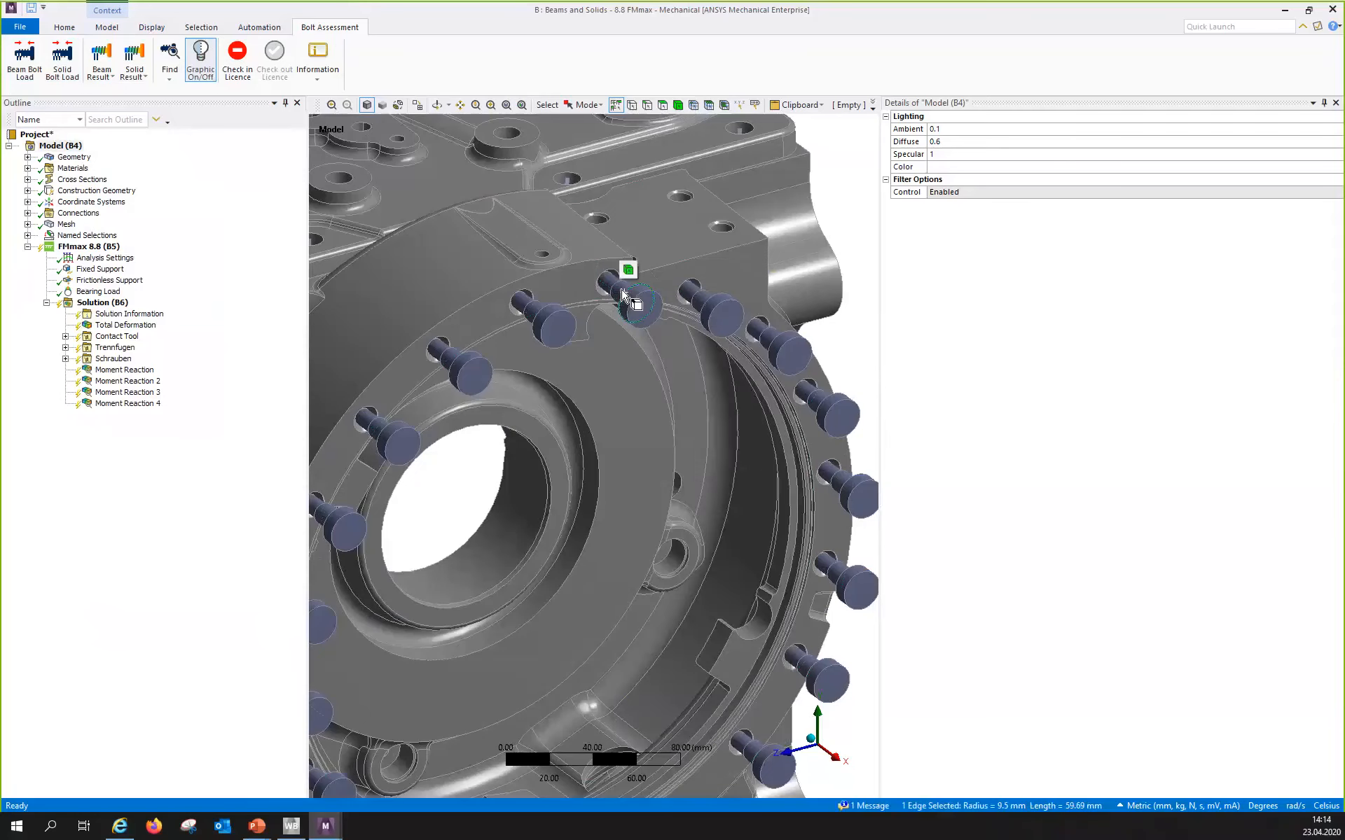
pyautogui.rightClick(621, 289)
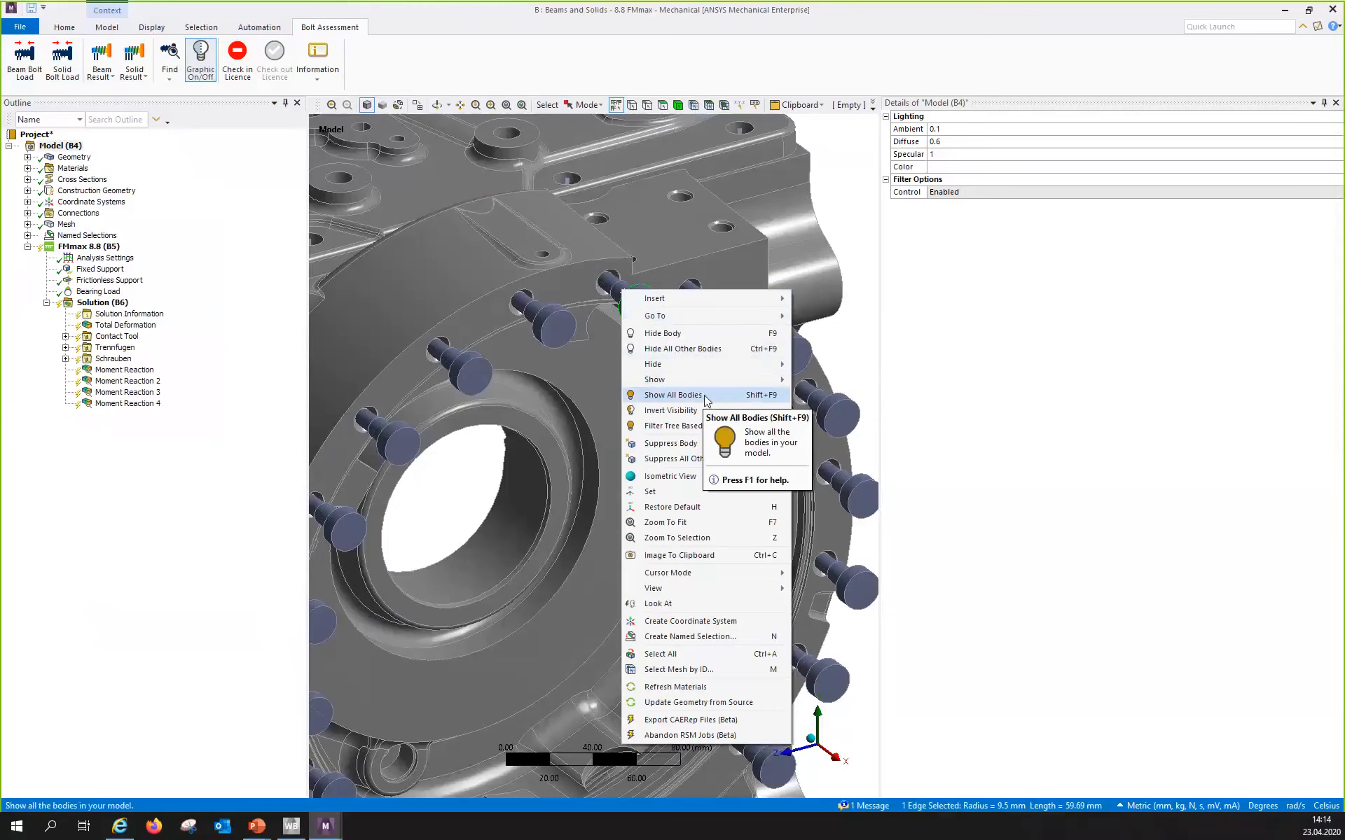
pyautogui.click(700, 350)
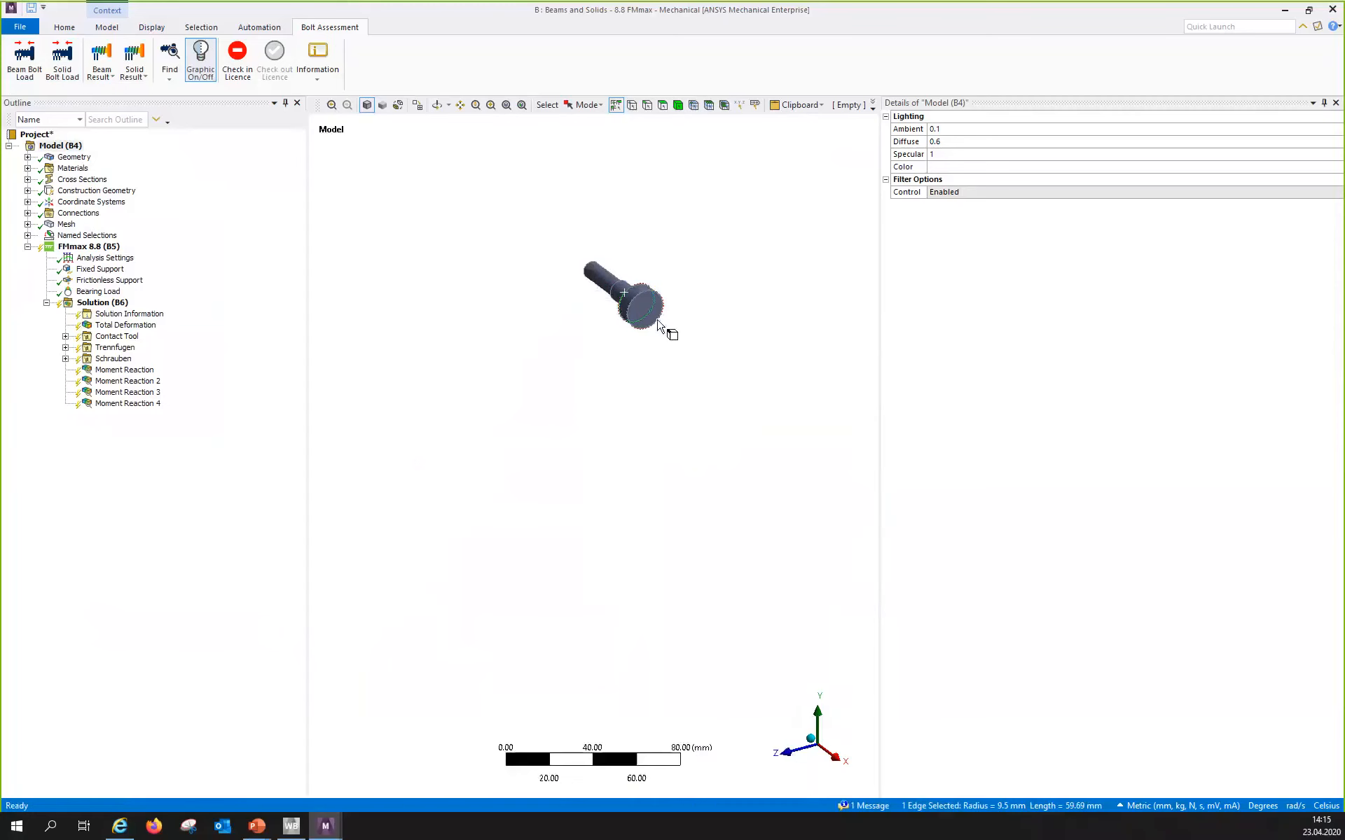
pyautogui.click(686, 332)
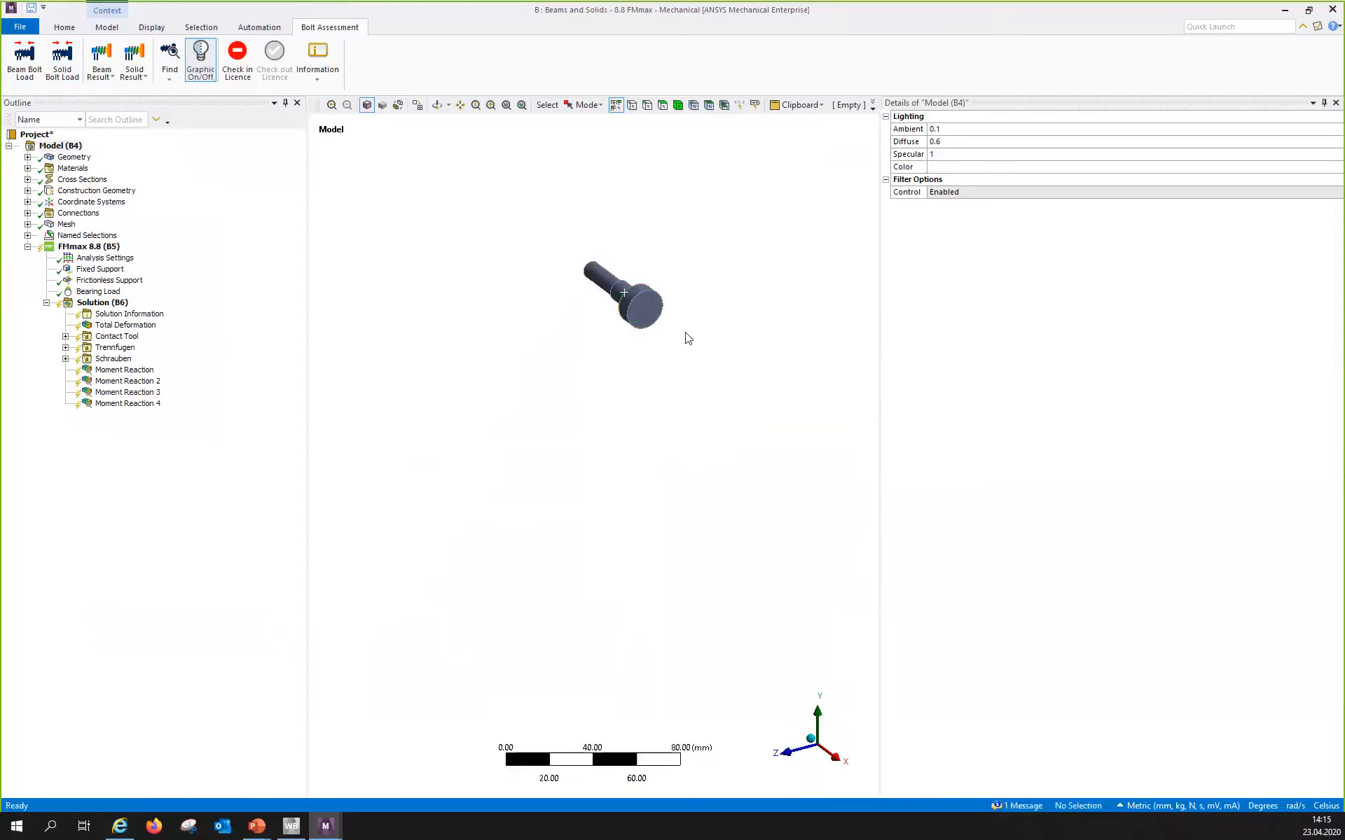
pyautogui.moveTo(648, 327); pyautogui.dragTo(740, 290, button='middle')
pyautogui.scroll(3, 612, 264)
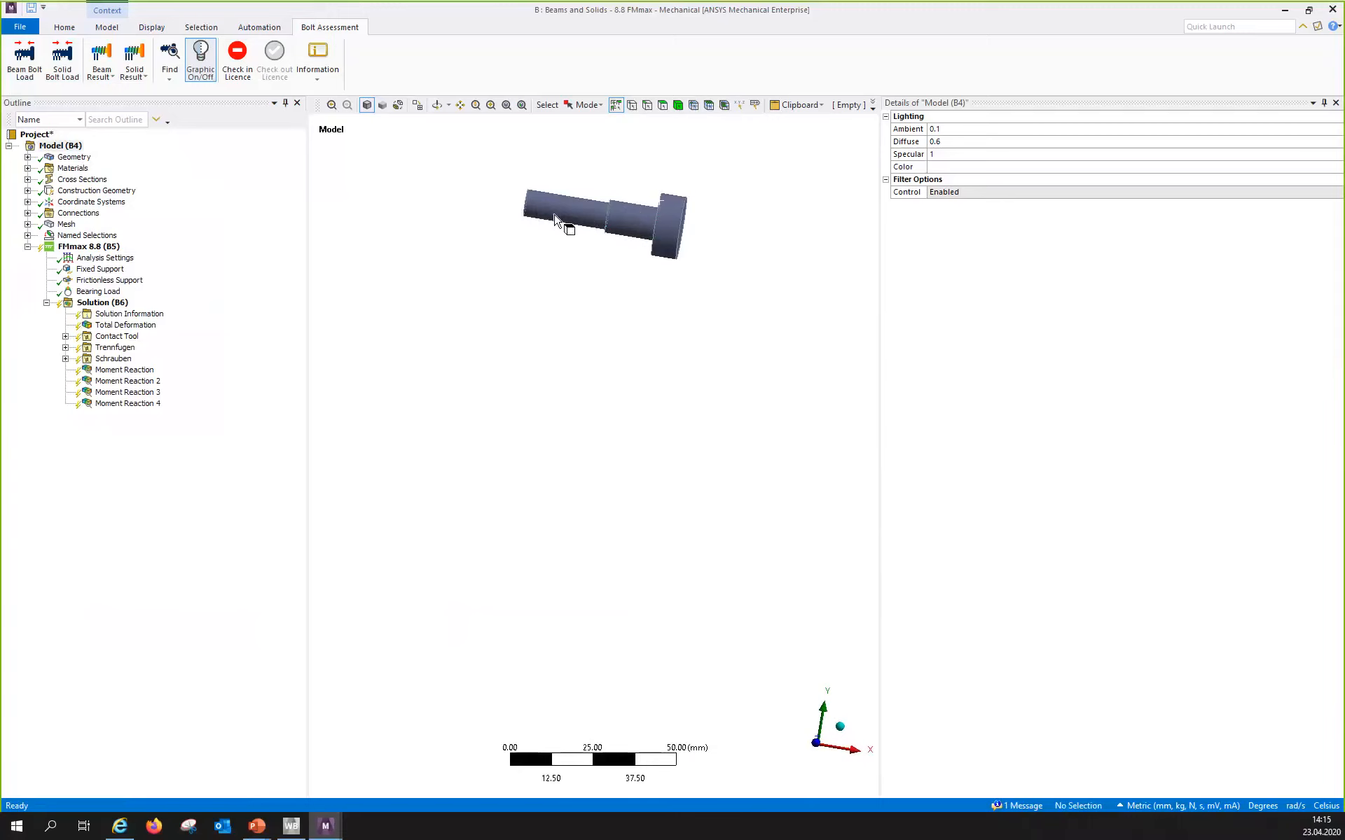
pyautogui.moveTo(636, 198); pyautogui.dragTo(597, 187, button='middle')
pyautogui.scroll(-4, 574, 217)
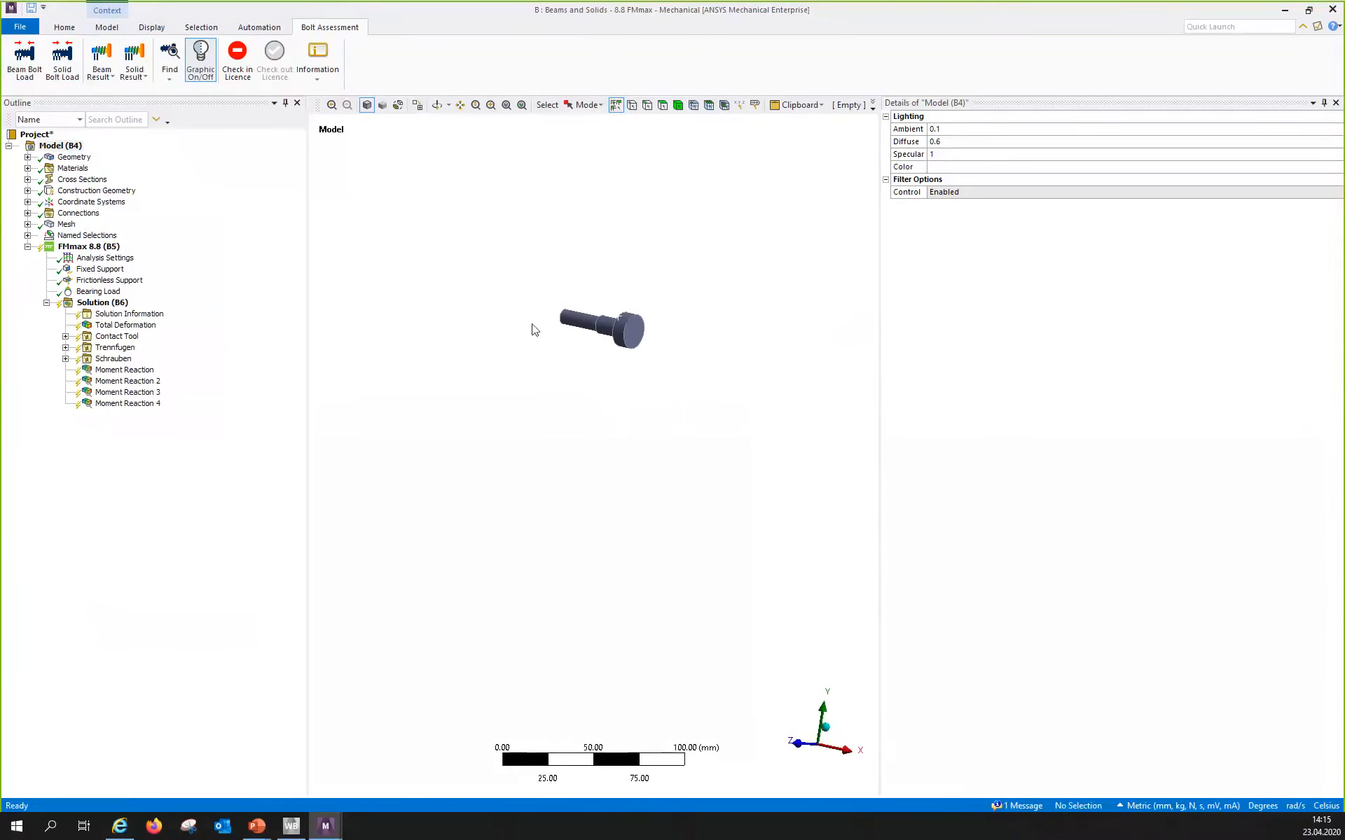
# Show all bodies again and hide the upper cover and the gearbox housing to expose the beam bolts.
pyautogui.rightClick(506, 352)
pyautogui.click(593, 432)
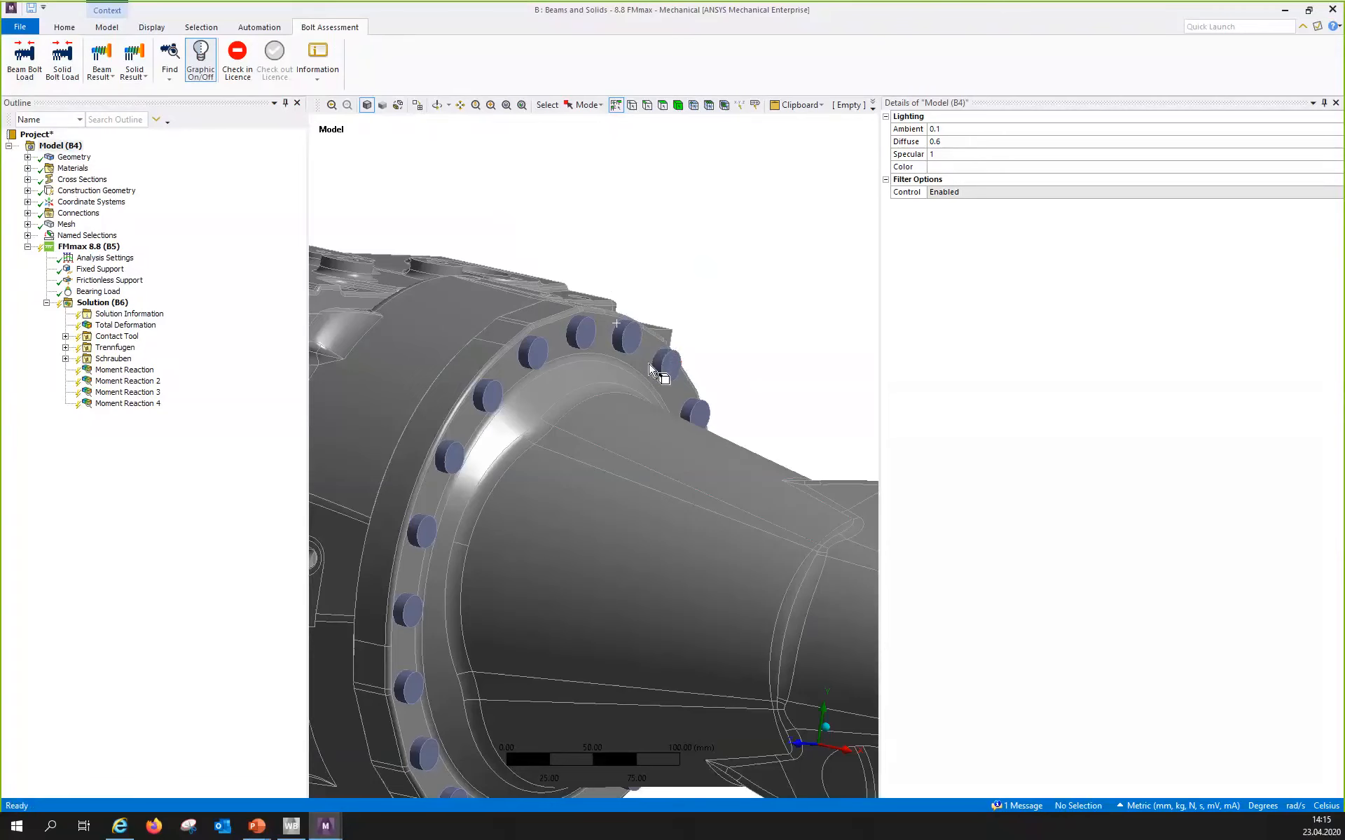
pyautogui.moveTo(655, 371); pyautogui.dragTo(715, 456, button='middle')
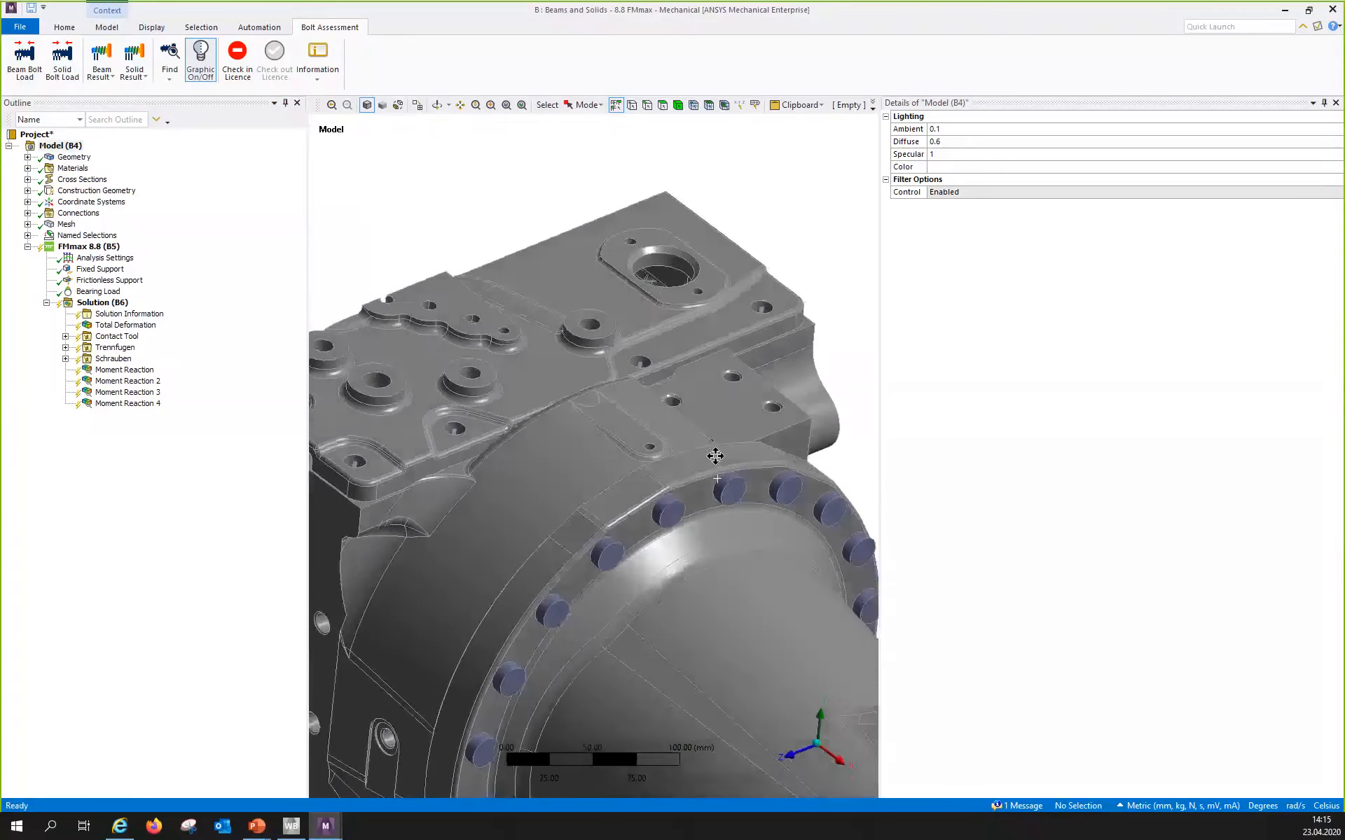
pyautogui.click(634, 292)
pyautogui.press('F9')
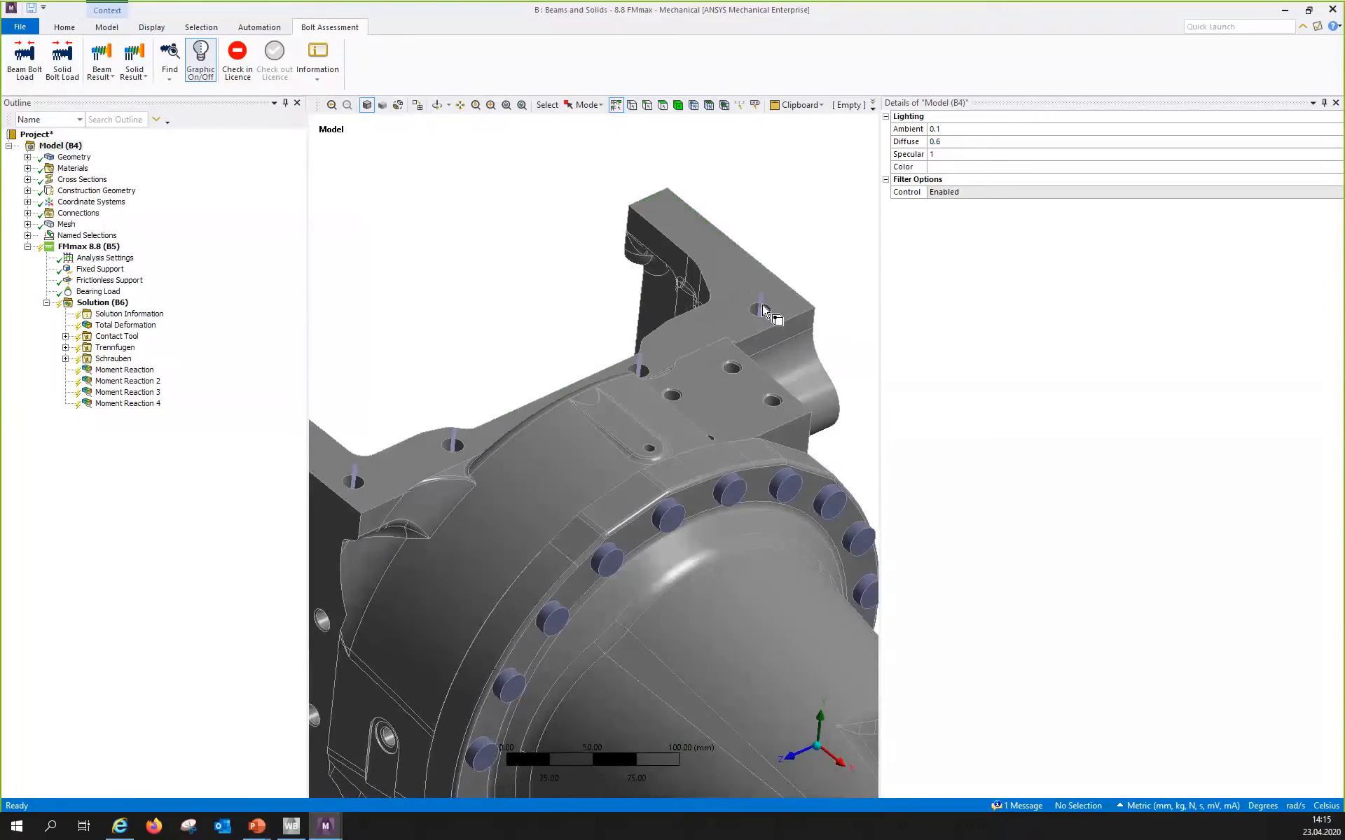
pyautogui.click(763, 309)
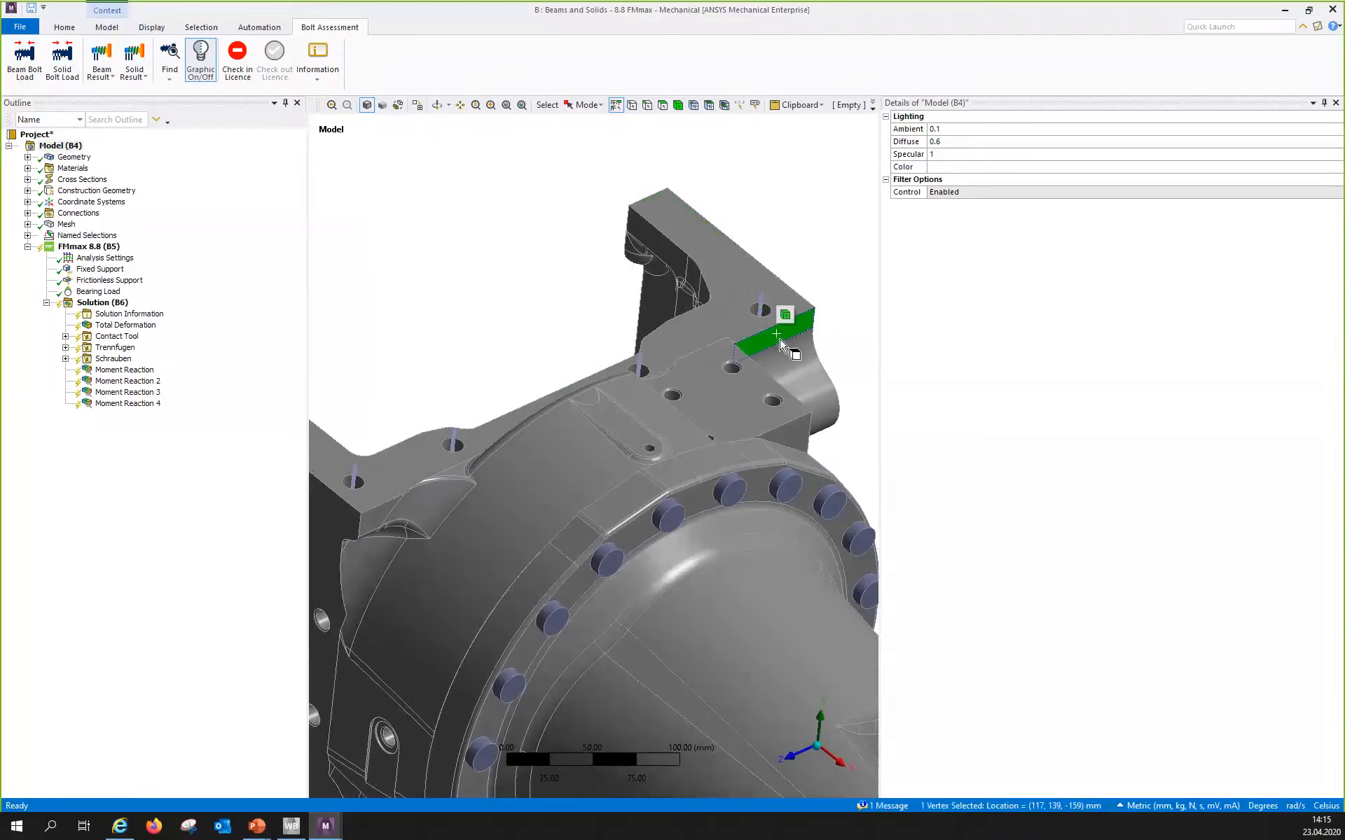
pyautogui.press('F9')
pyautogui.moveTo(776, 363); pyautogui.dragTo(750, 360, button='middle')
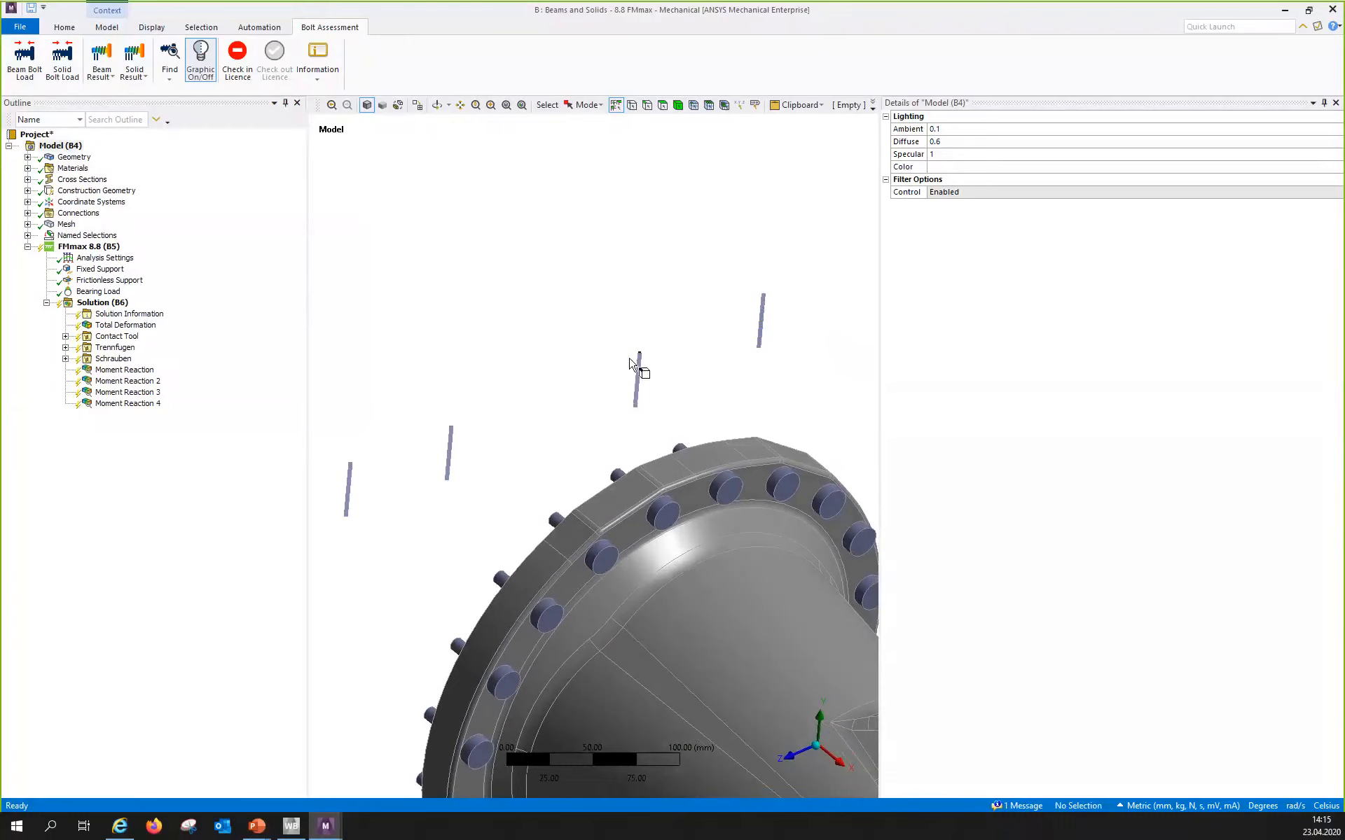
pyautogui.click(25, 58)
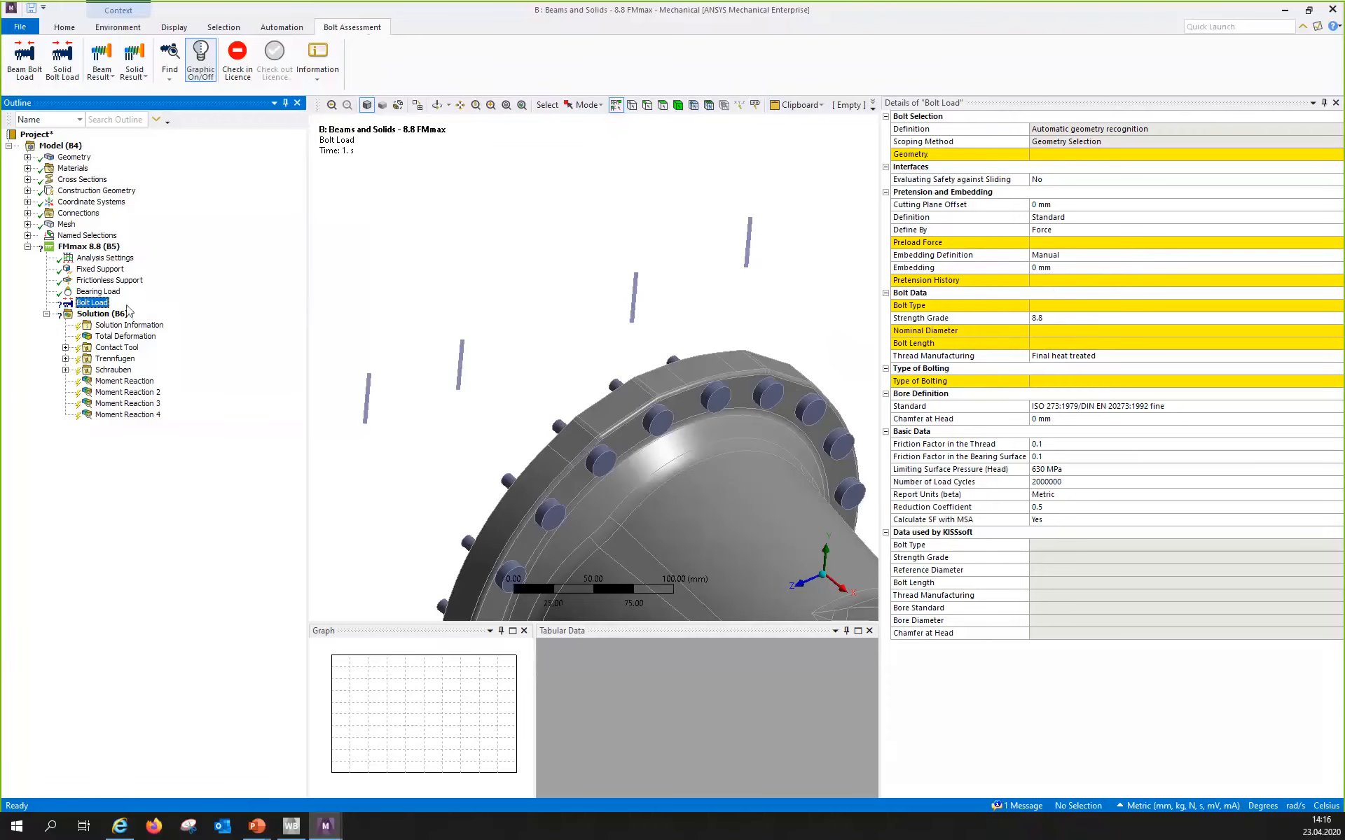
pyautogui.click(88, 292)
pyautogui.click(84, 304)
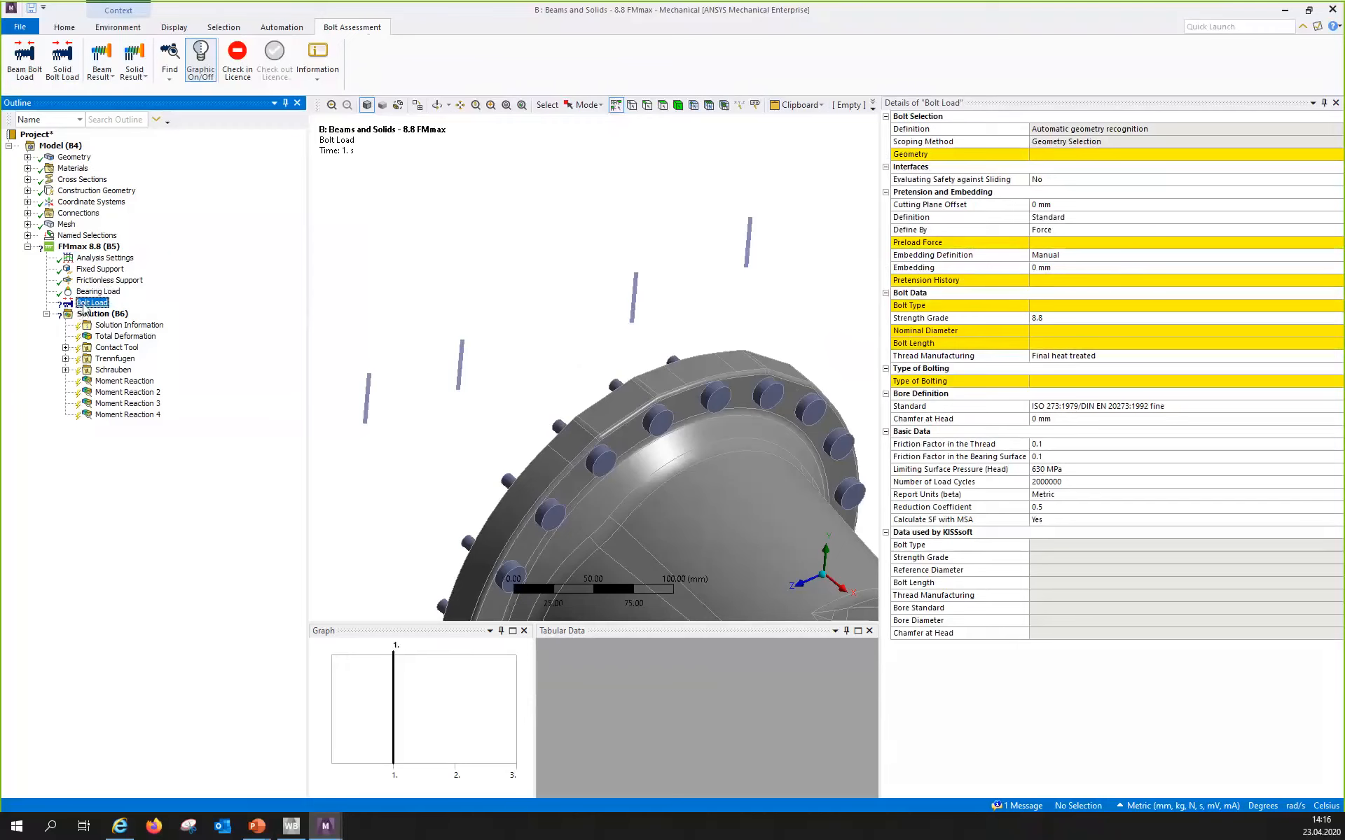
pyautogui.press('Delete')
pyautogui.press('Return')
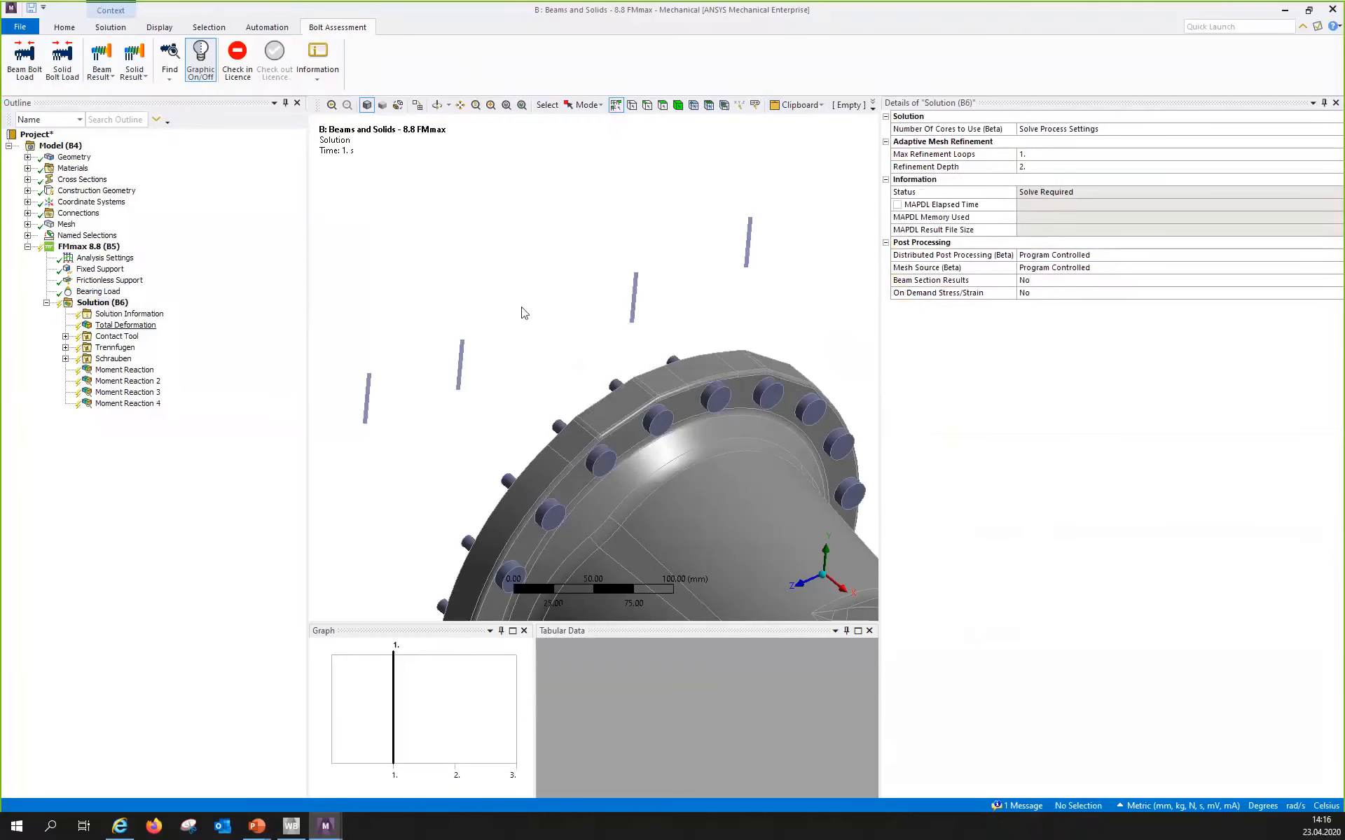
# Hide the axle housing body so that only the solid flange bolts and the beam bolts are displayed.
pyautogui.moveTo(523, 270); pyautogui.dragTo(513, 255, button='middle')
pyautogui.scroll(-4, 516, 264)
pyautogui.scroll(-1, 515, 285)
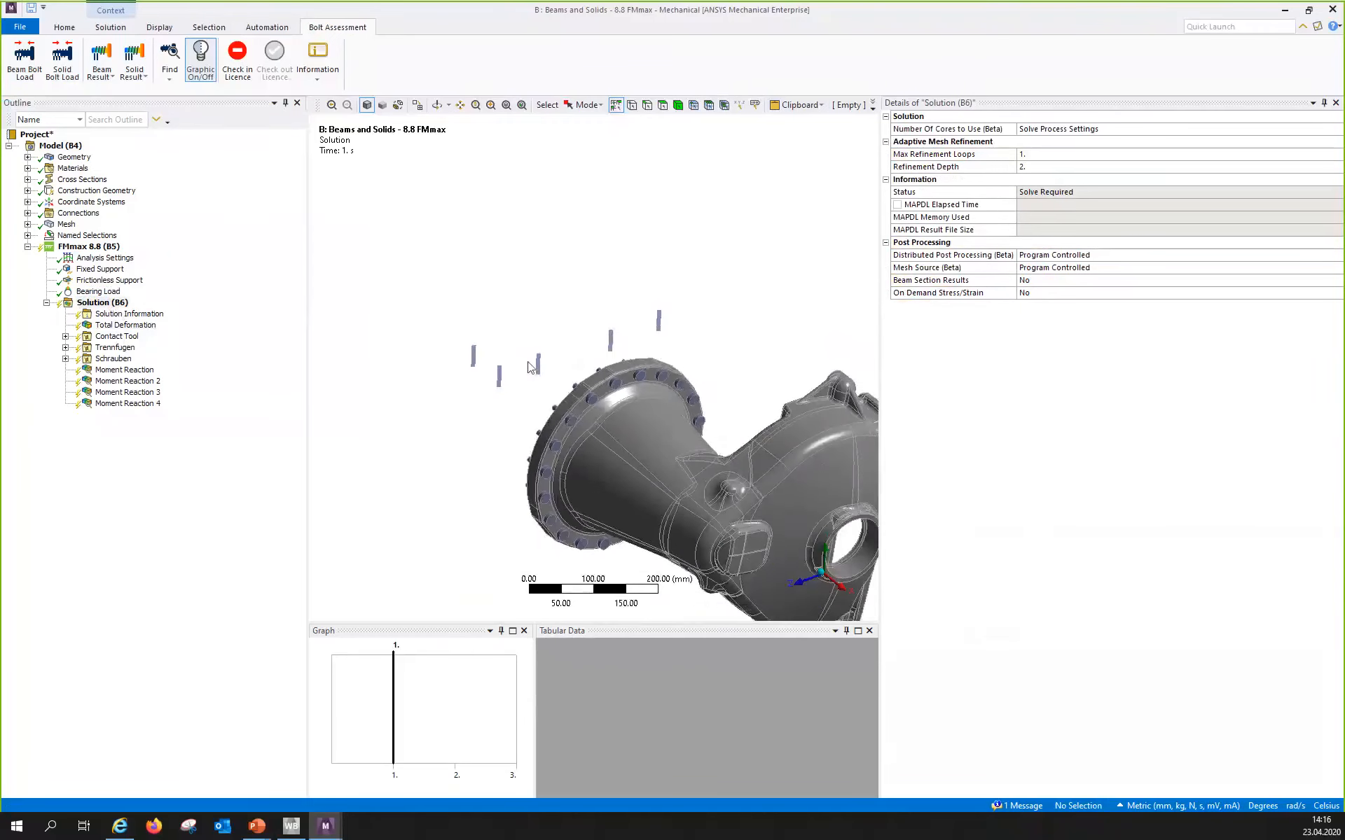
pyautogui.click(639, 423)
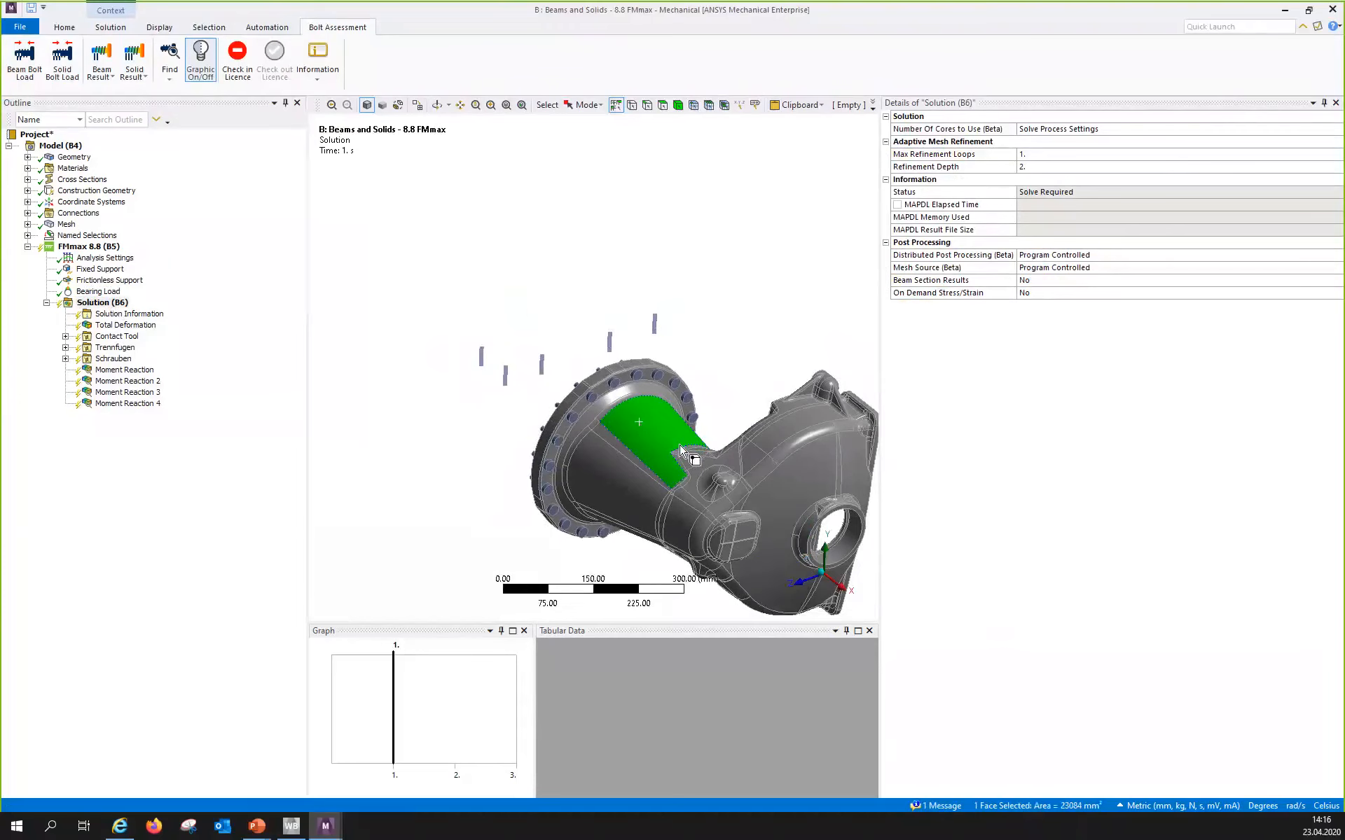
pyautogui.press('F9')
# Select the faces of all solid bolts in the flange ring and insert solid bolt loads for them.
pyautogui.moveTo(707, 429); pyautogui.dragTo(478, 454, button='middle')
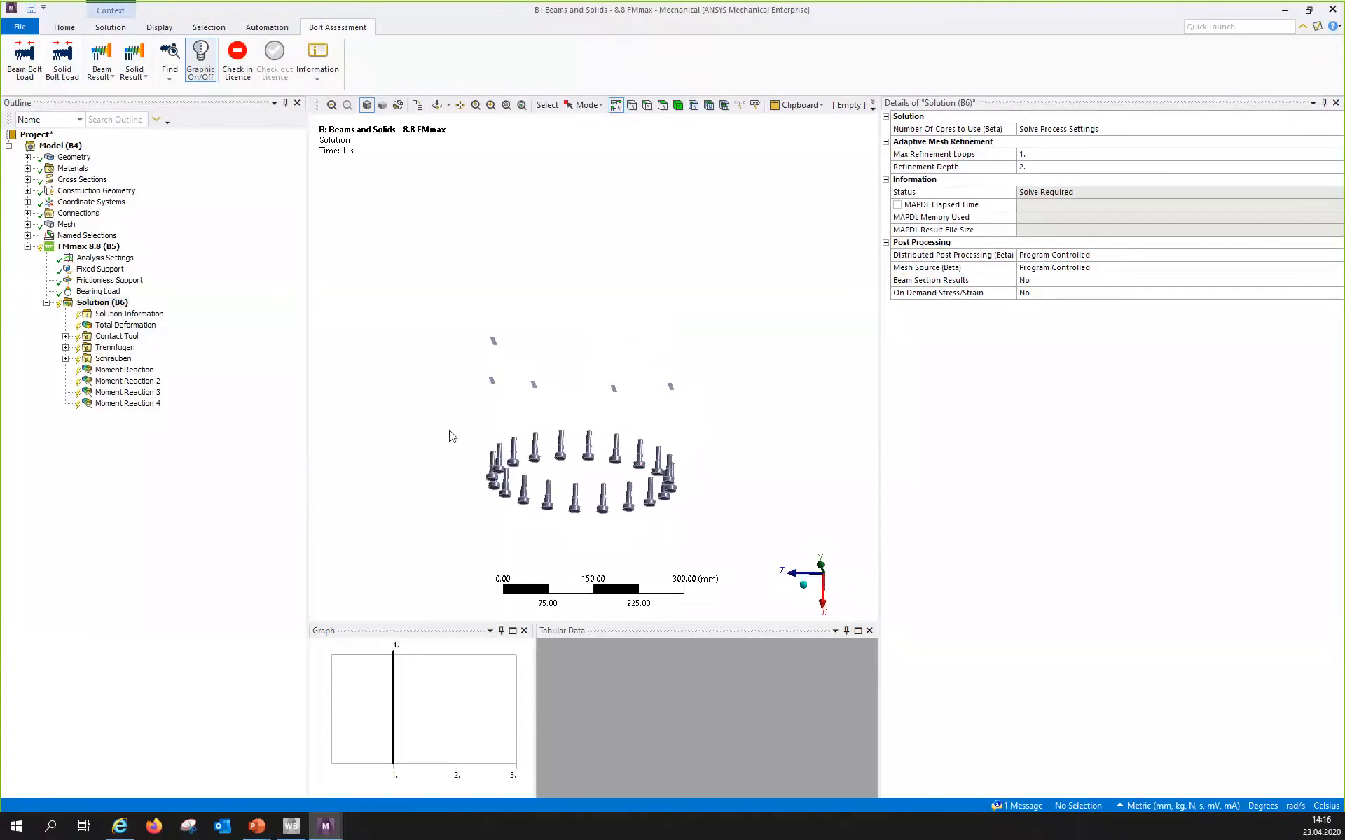
pyautogui.moveTo(431, 415); pyautogui.dragTo(707, 539, button='right')
pyautogui.moveTo(707, 539); pyautogui.dragTo(735, 550)
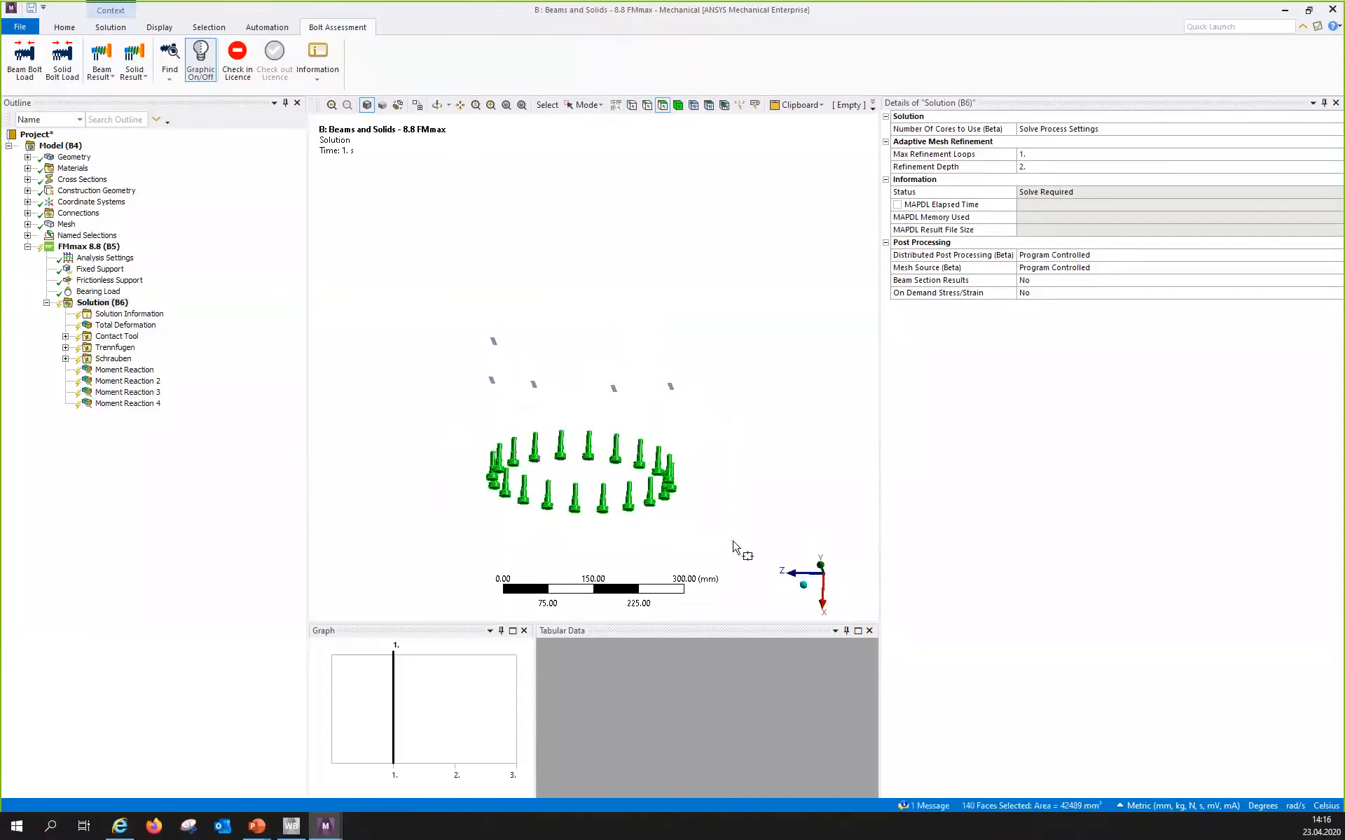
pyautogui.click(66, 64)
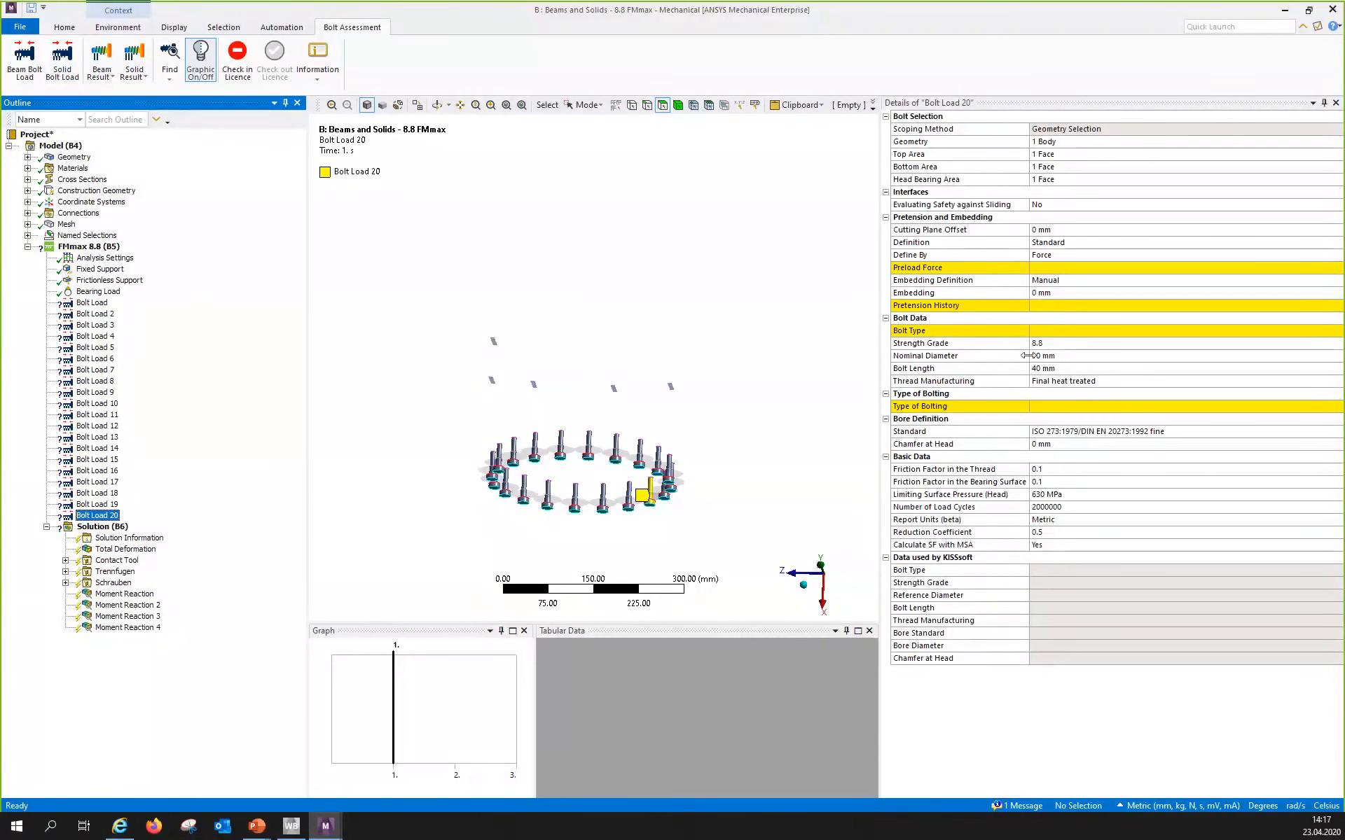
# Set the preload force to 29600 N for all bolt loads from Bolt Load to Bolt Load 20 together.
pyautogui.moveTo(700, 506); pyautogui.dragTo(723, 337, button='middle')
pyautogui.scroll(6, 677, 381)
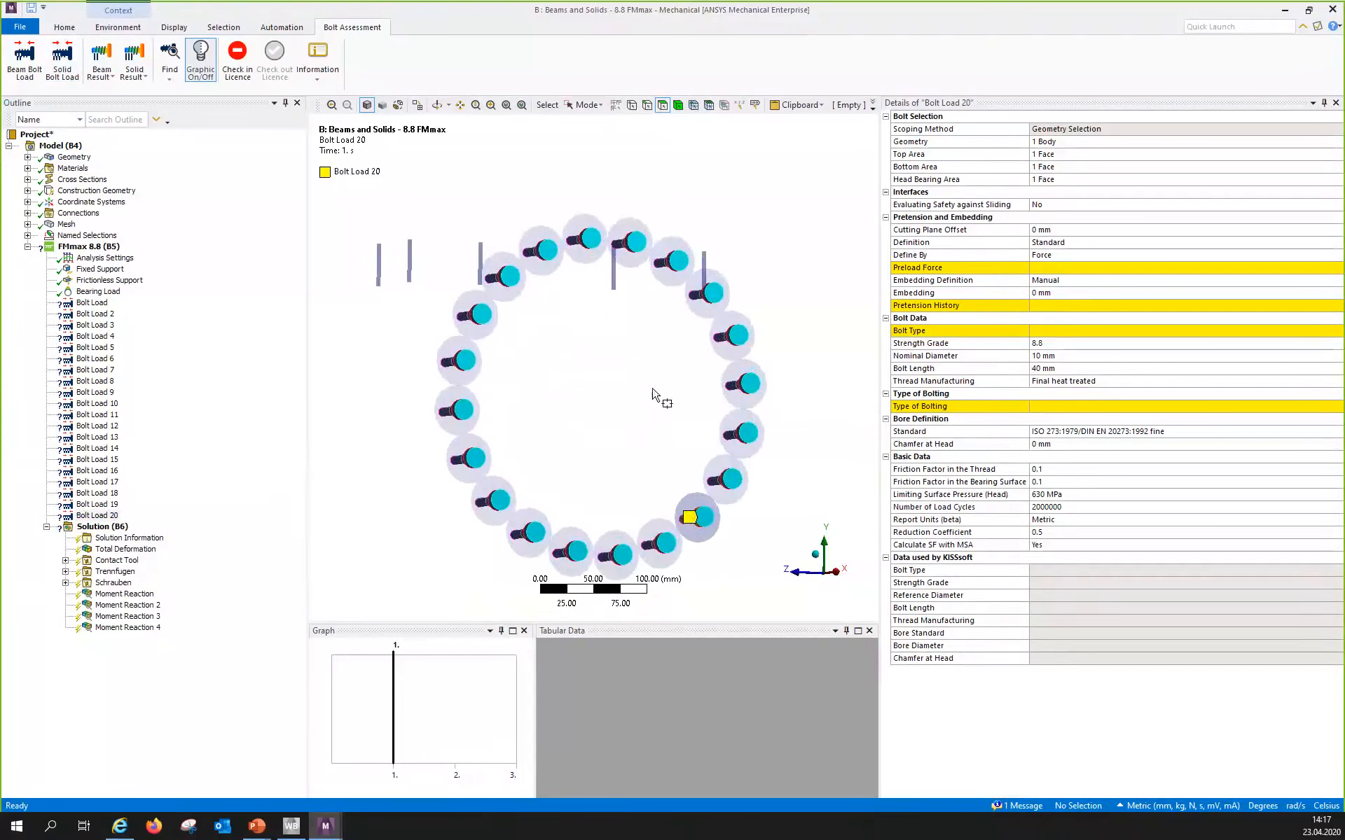
pyautogui.keyDown('ctrl'); pyautogui.moveTo(654, 382); pyautogui.dragTo(610, 331, button='middle'); pyautogui.keyUp('ctrl')
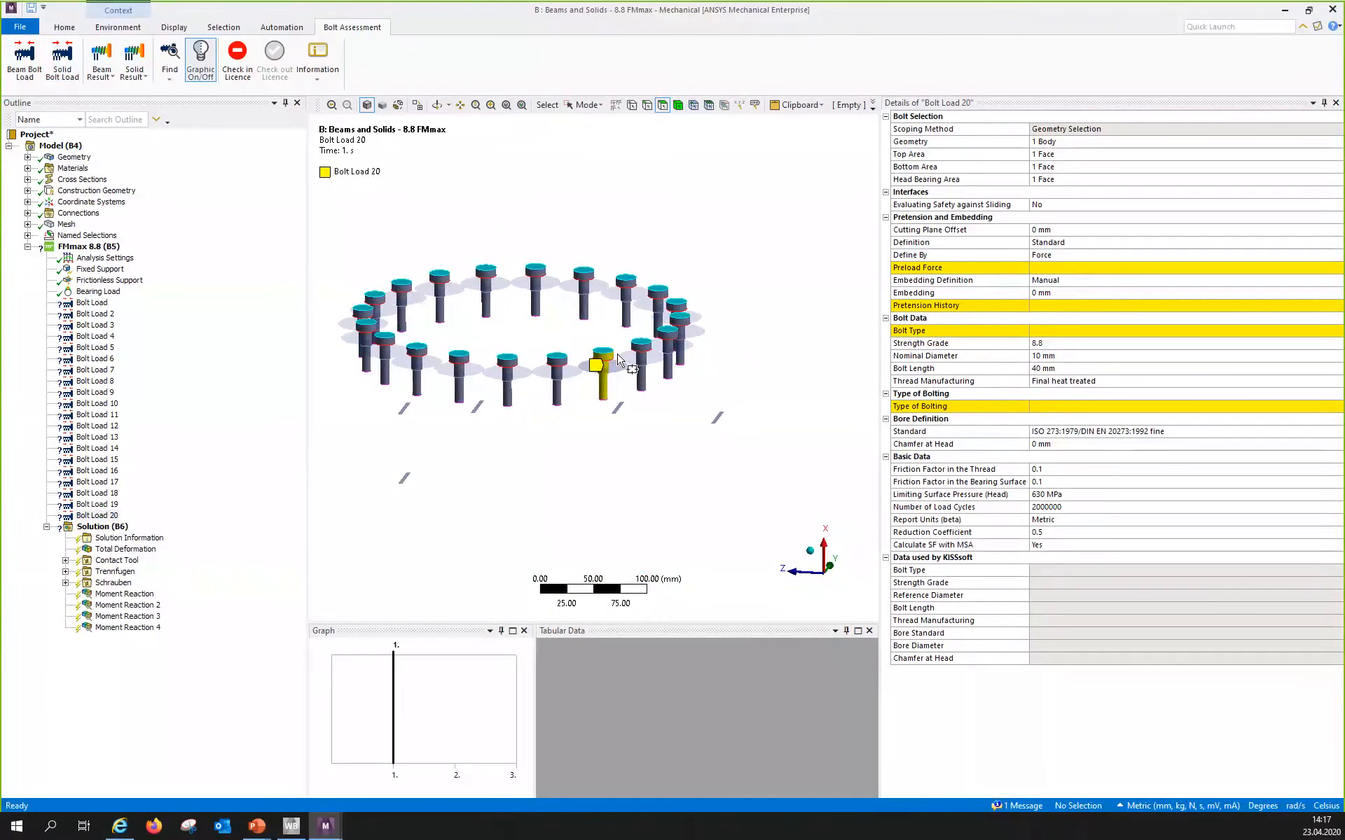
pyautogui.moveTo(622, 357); pyautogui.dragTo(622, 353, button='middle')
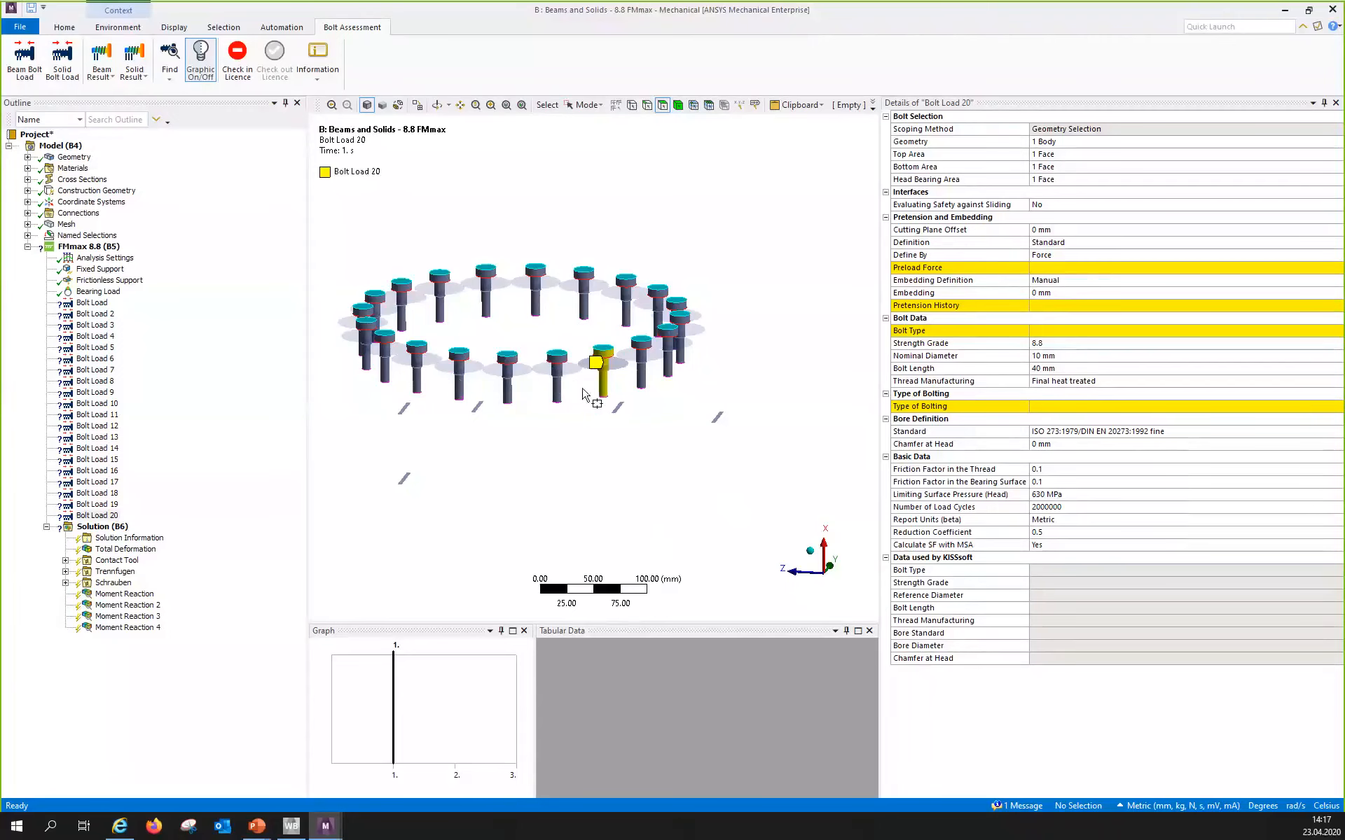
pyautogui.click(92, 303)
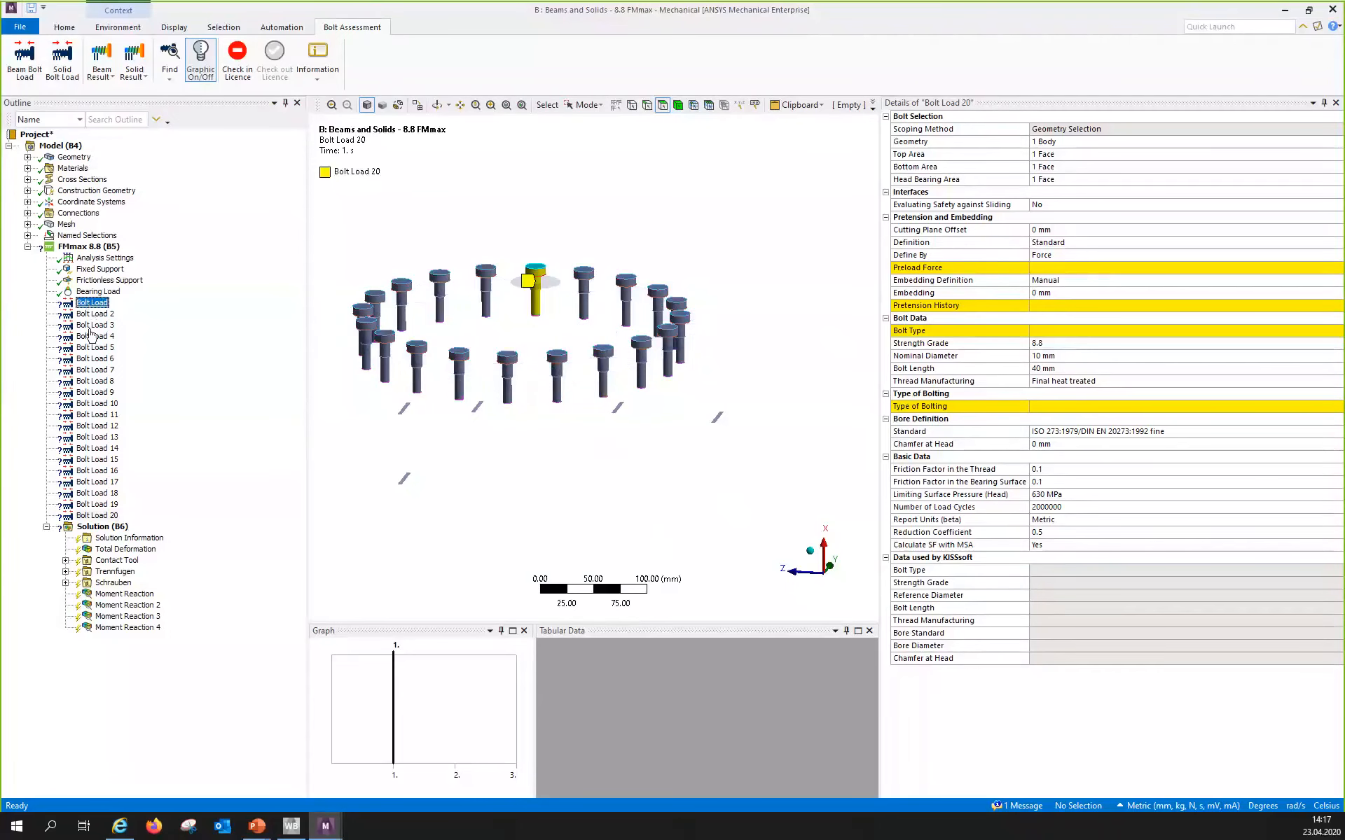
pyautogui.keyDown('shift'); pyautogui.click(103, 516); pyautogui.keyUp('shift')
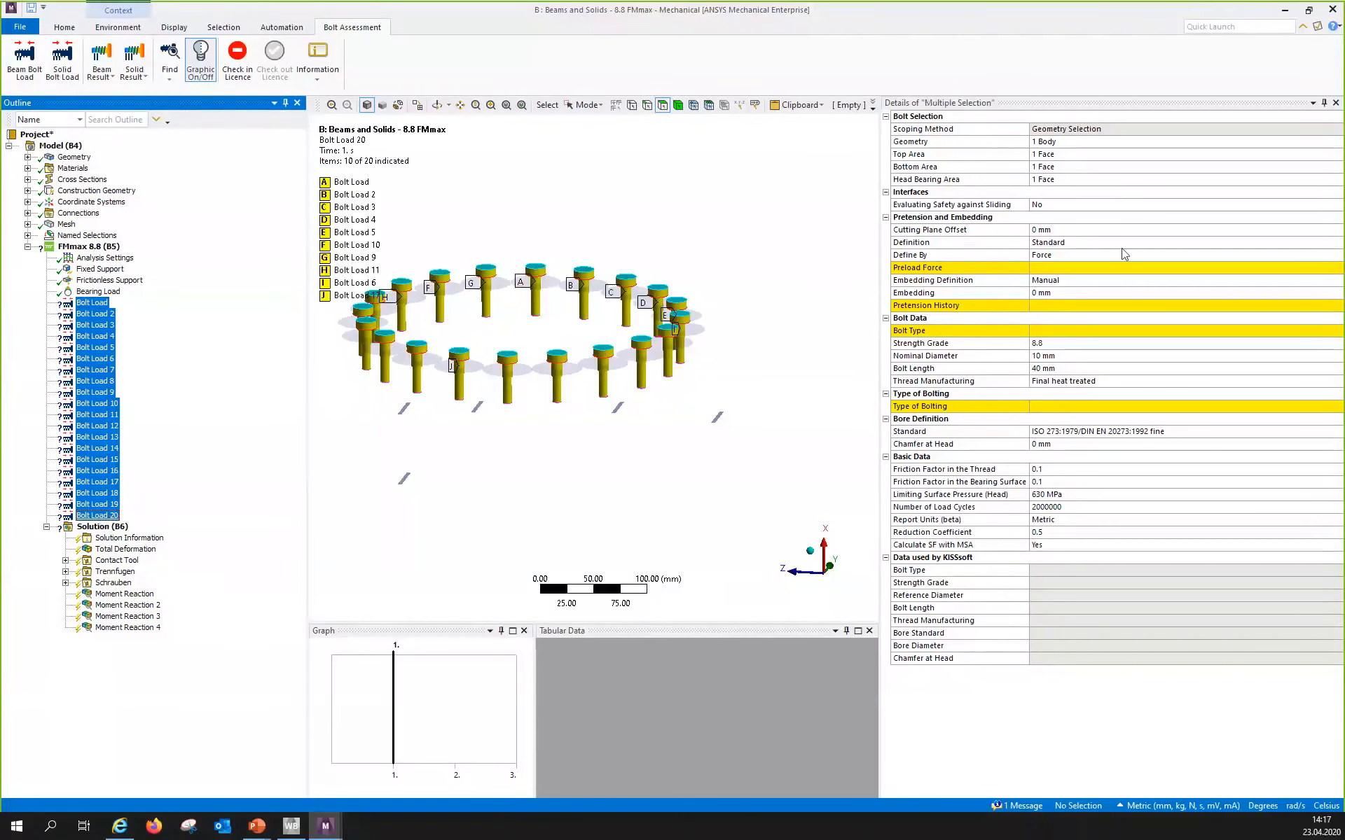
pyautogui.click(1089, 269)
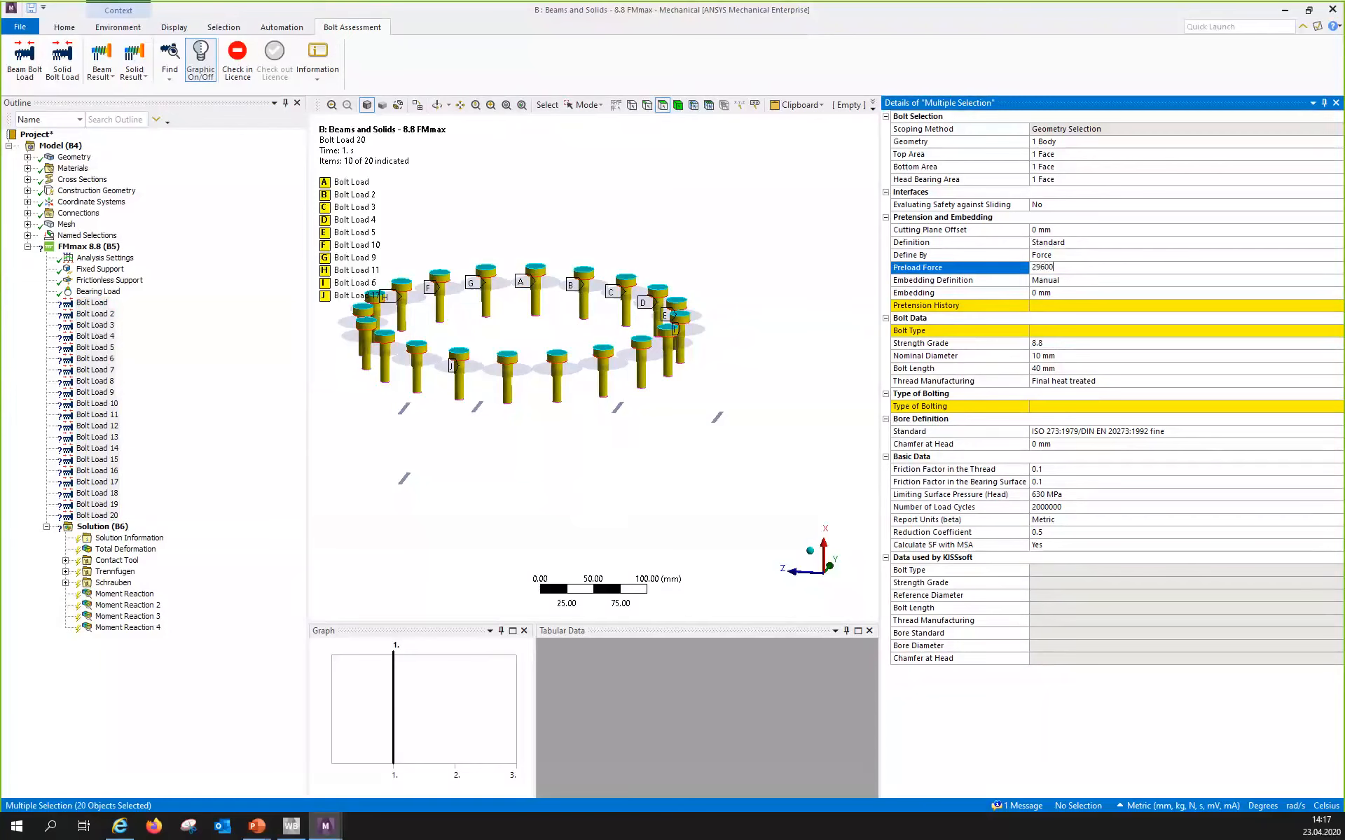
pyautogui.press('Return')
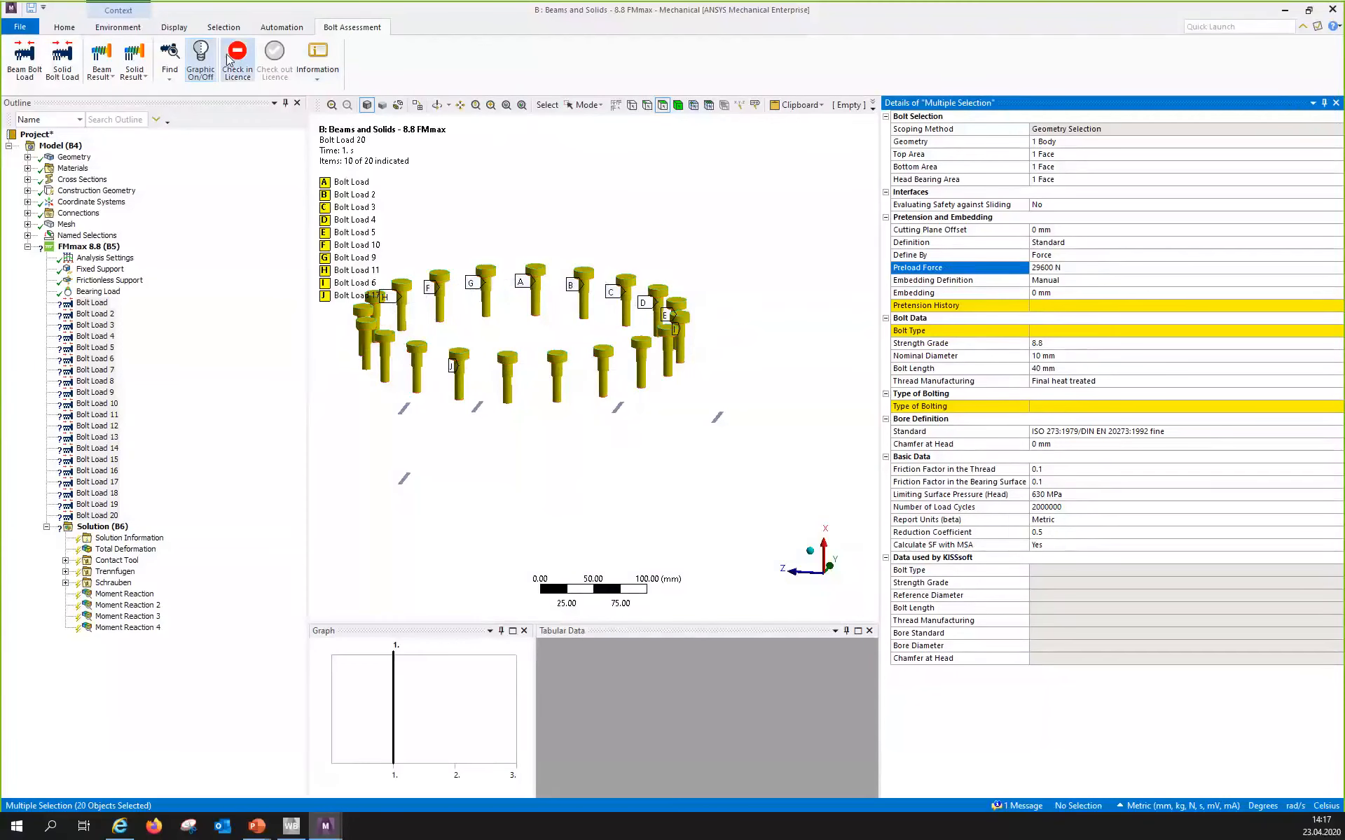
# Define the pretension history of the selected bolt loads with an embedding of 0.011 mm in step 2.
pyautogui.click(1054, 312)
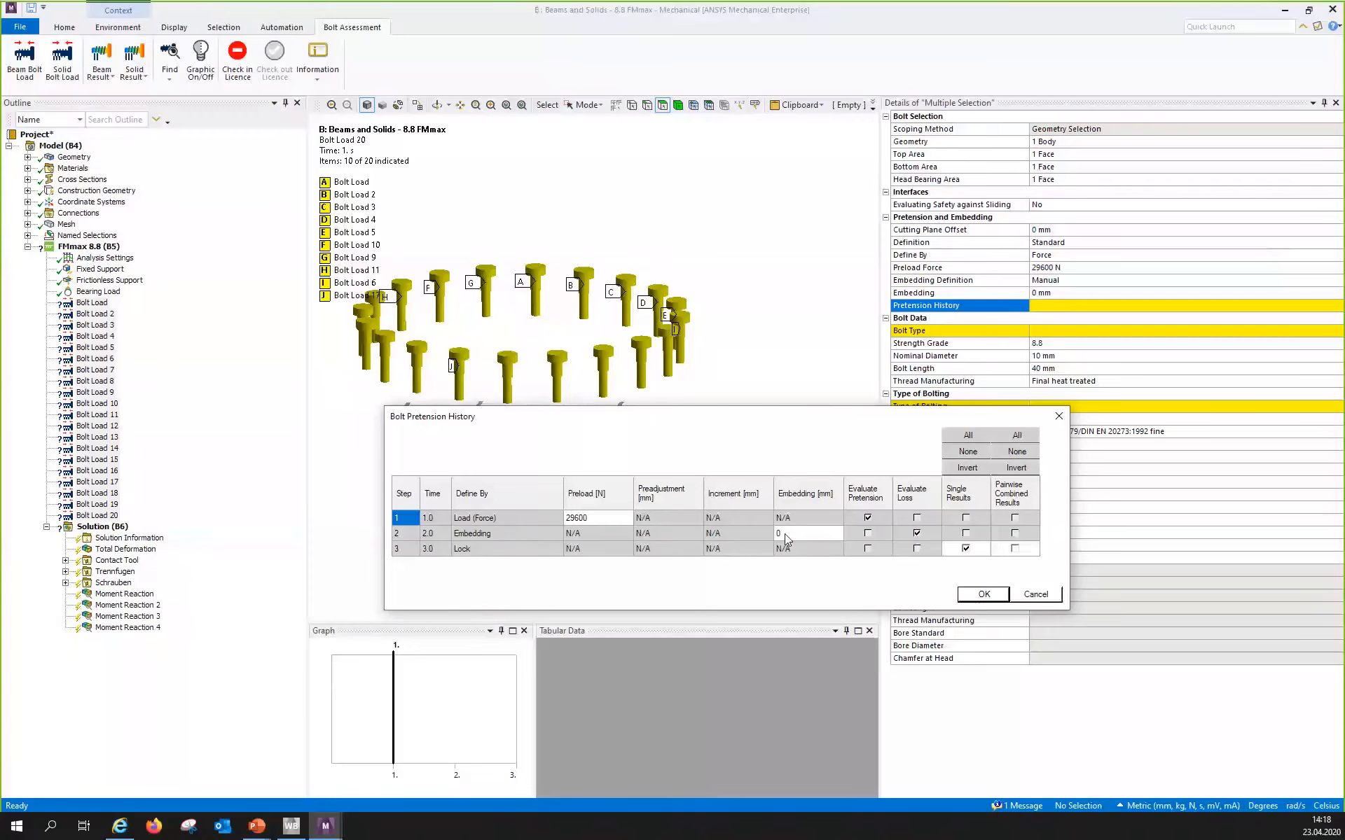
pyautogui.click(809, 536)
pyautogui.write('.011')
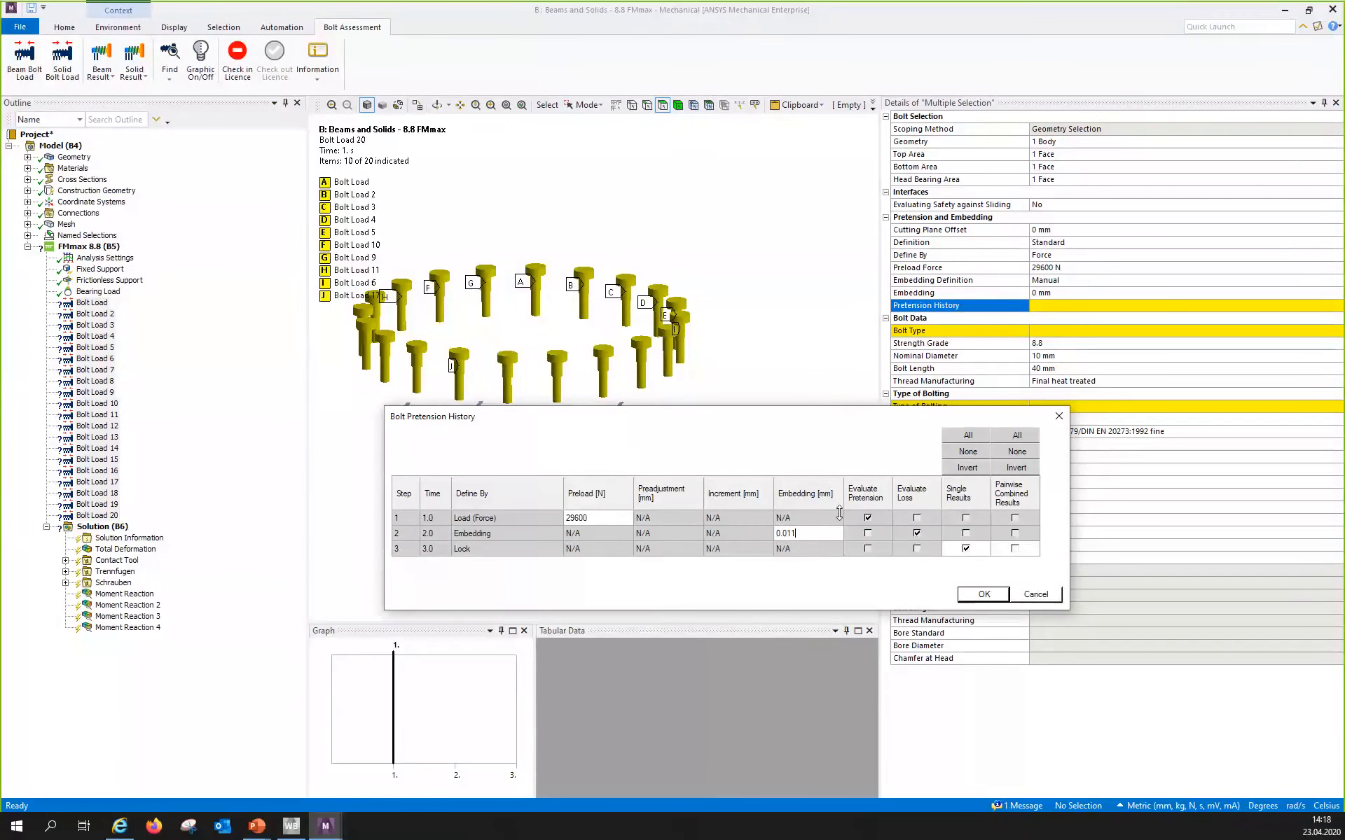
pyautogui.click(982, 595)
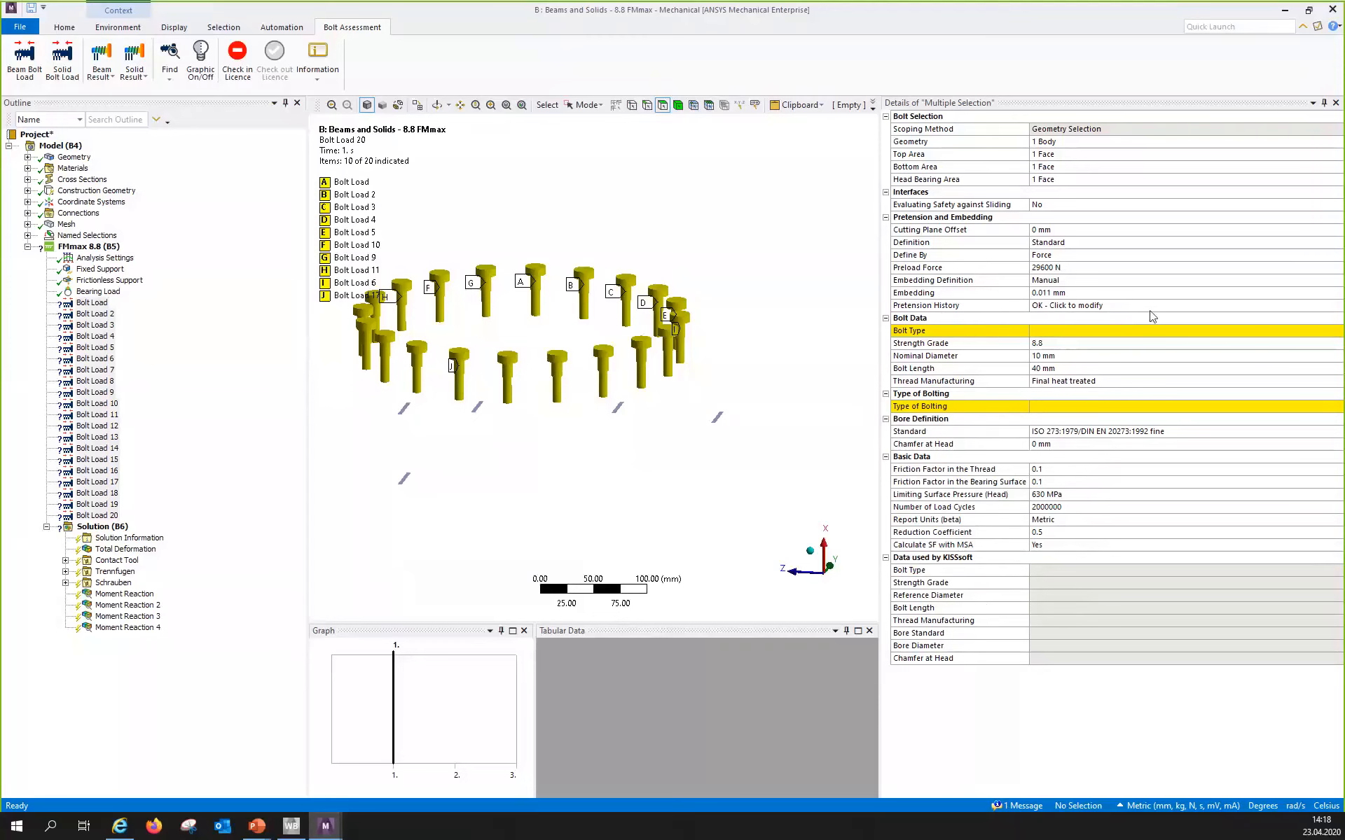
# Set the bolt type of all bolt loads to Hexagon head screw with shank (A B) DIN EN ISO 4014:2001 and the bolting type to Blind Hole.
pyautogui.click(1054, 334)
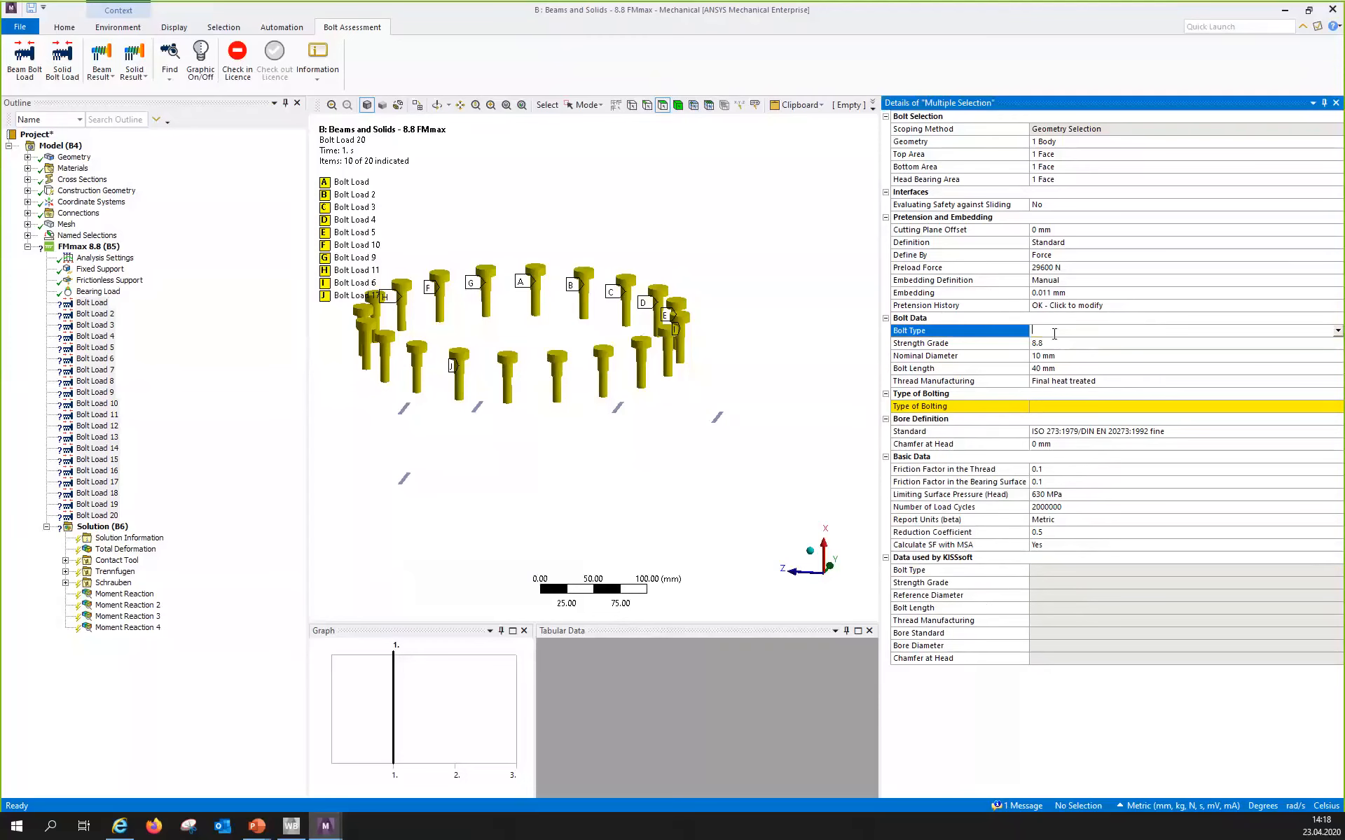
pyautogui.click(1336, 331)
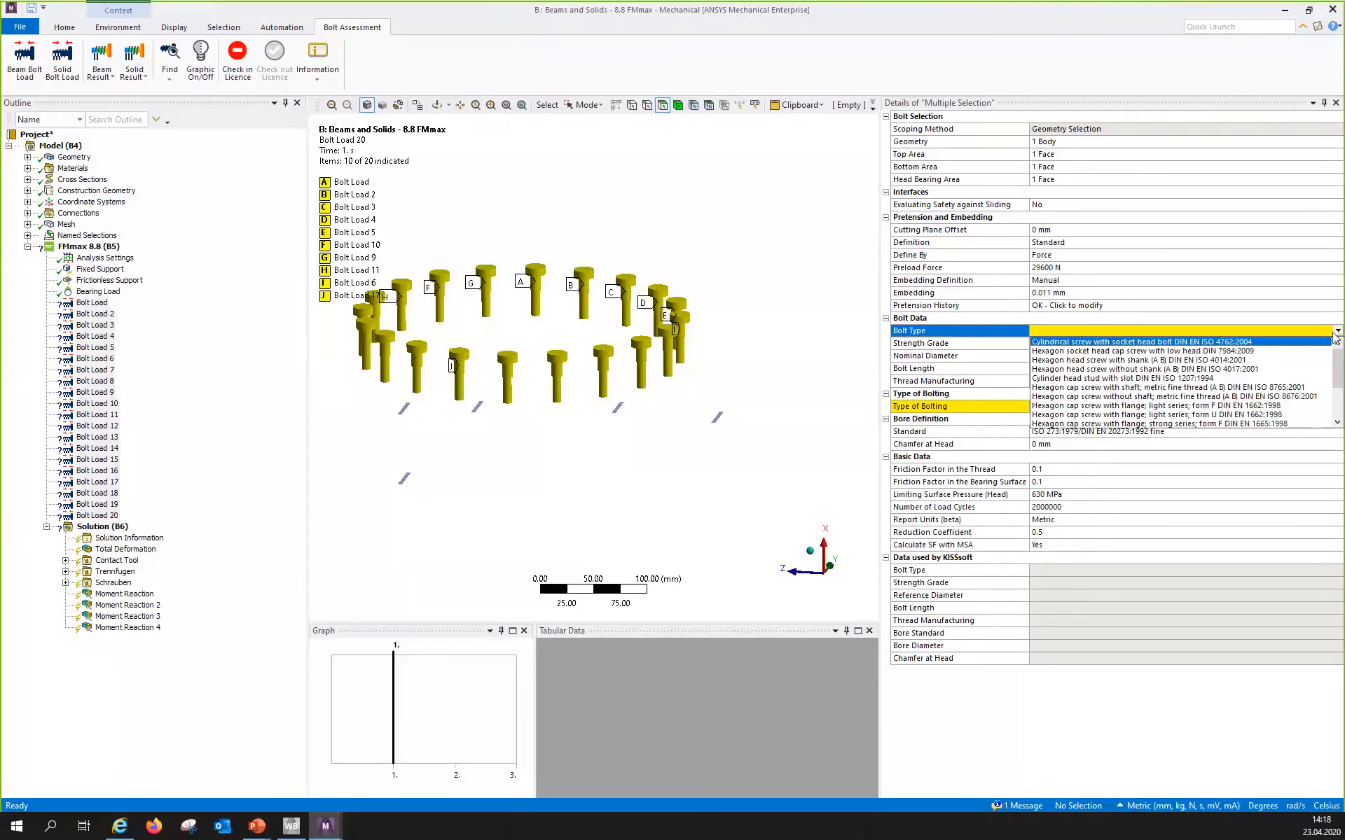
pyautogui.click(1248, 360)
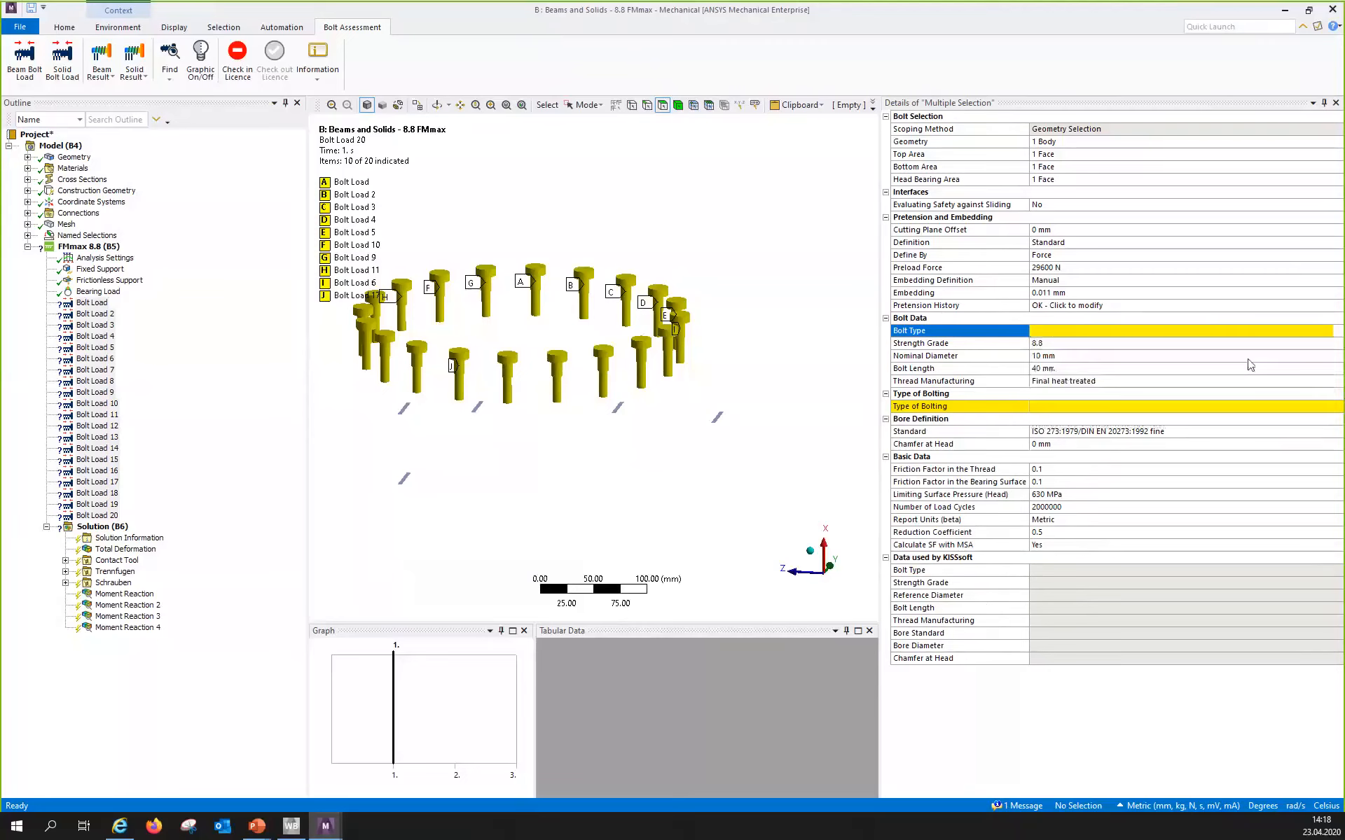
pyautogui.click(1061, 345)
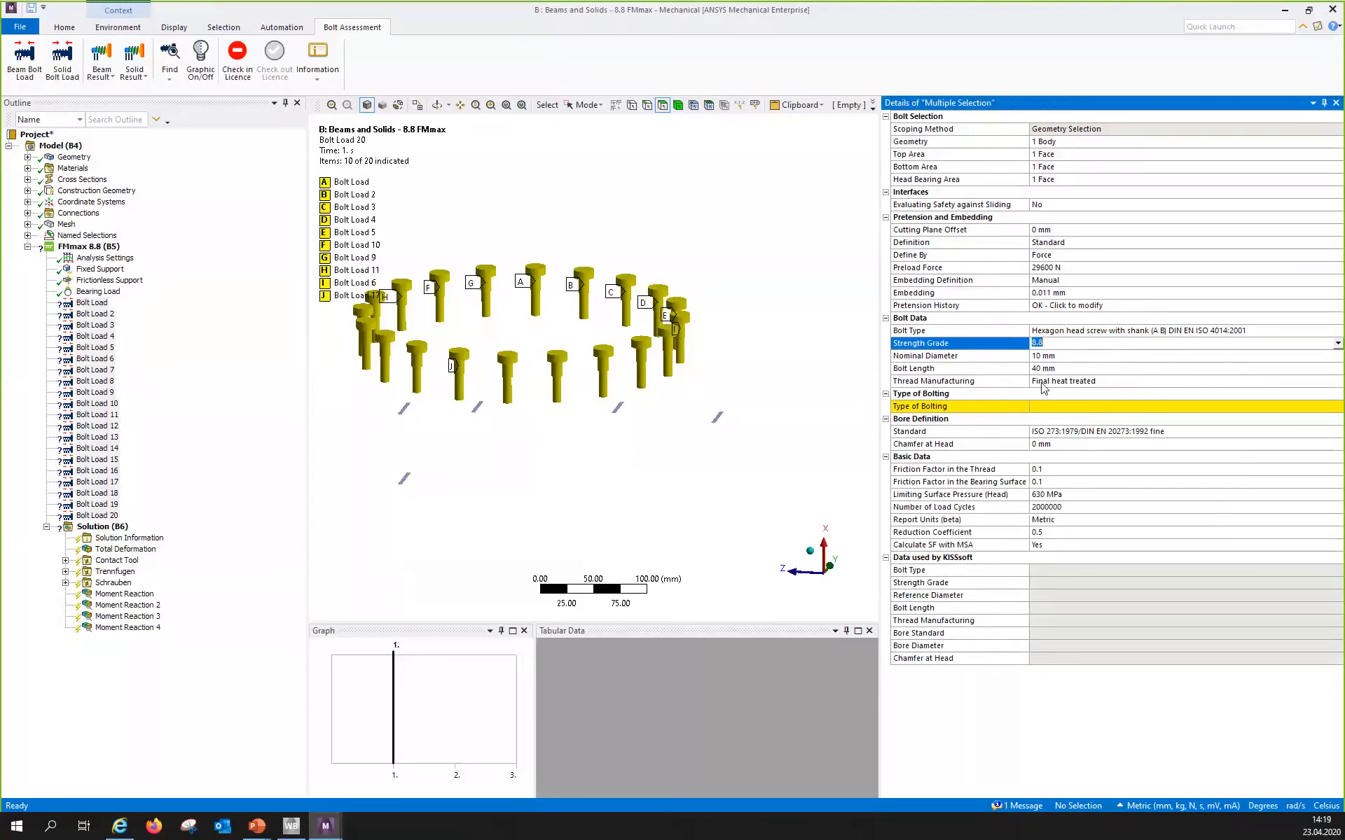
pyautogui.click(1101, 408)
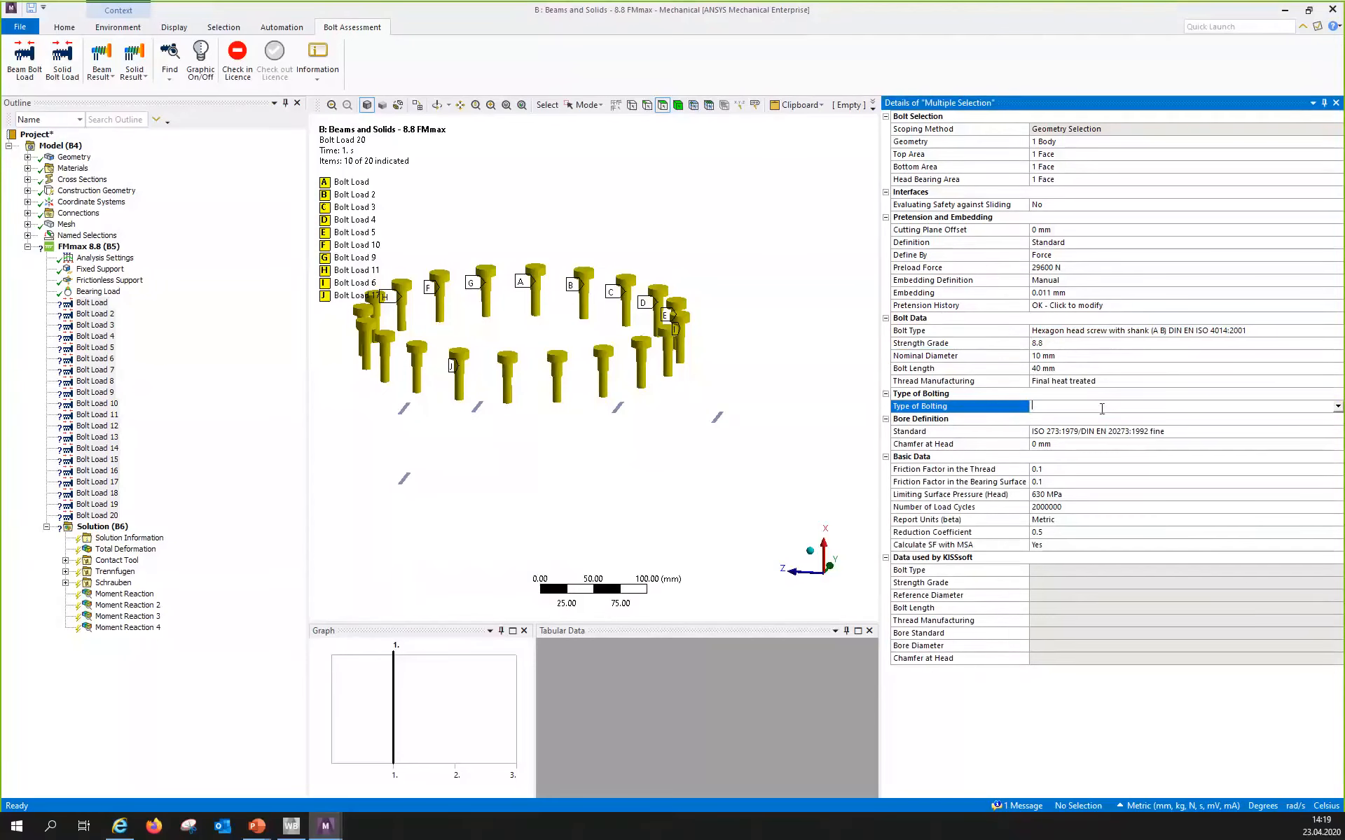
pyautogui.click(1334, 407)
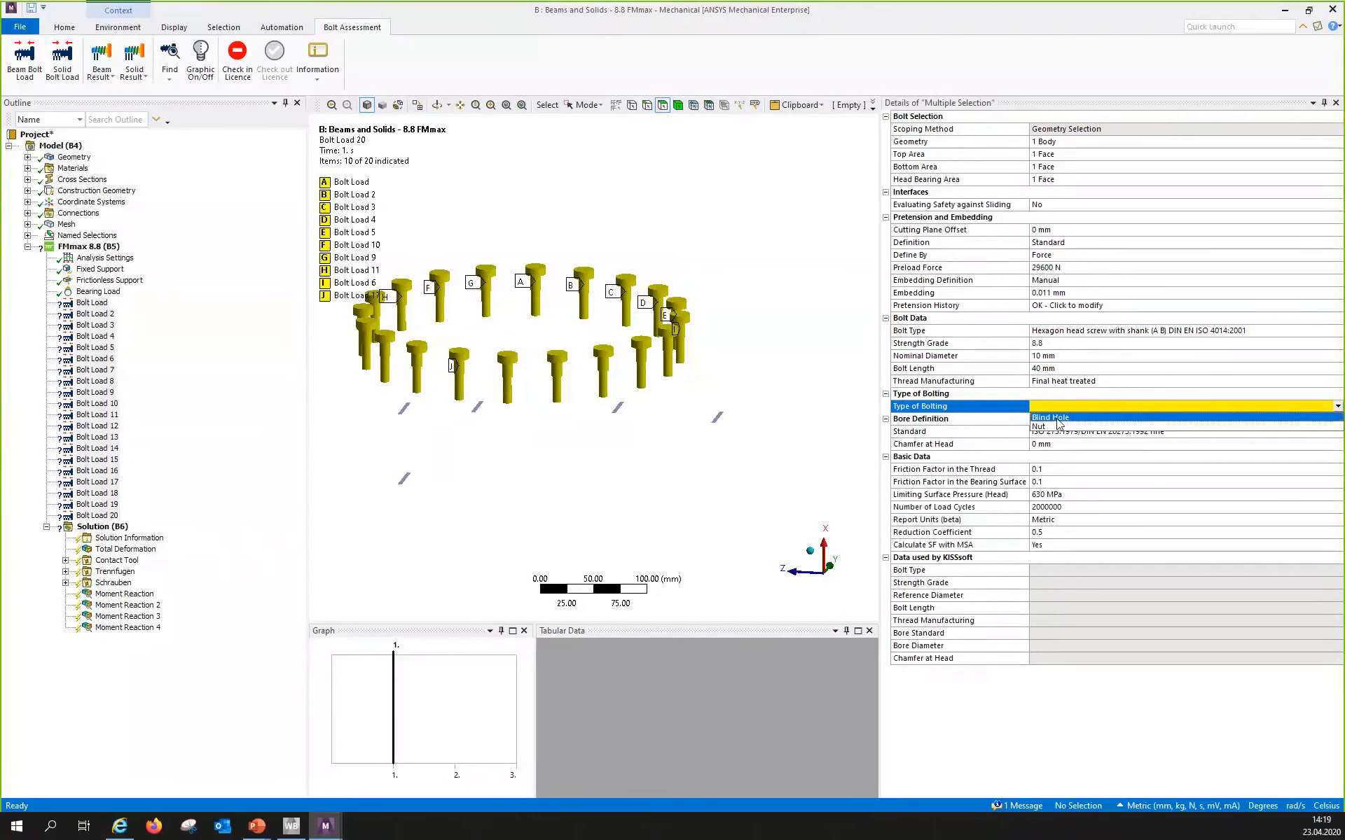
pyautogui.click(1062, 417)
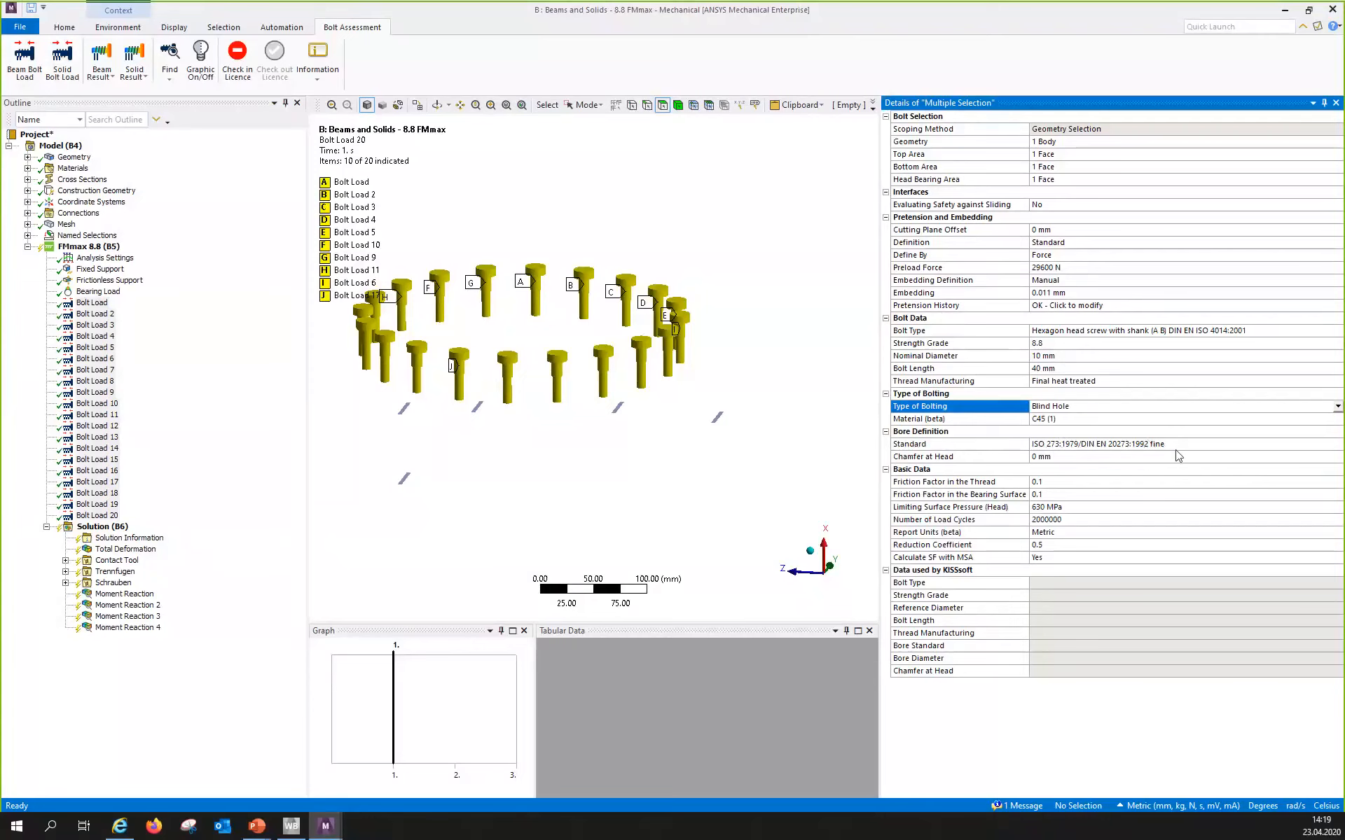
# Set the bore standard of the selected bolt loads to ISO 273:1979/DIN EN 20273:1992 medium and review the friction and surface pressure data.
pyautogui.click(1238, 448)
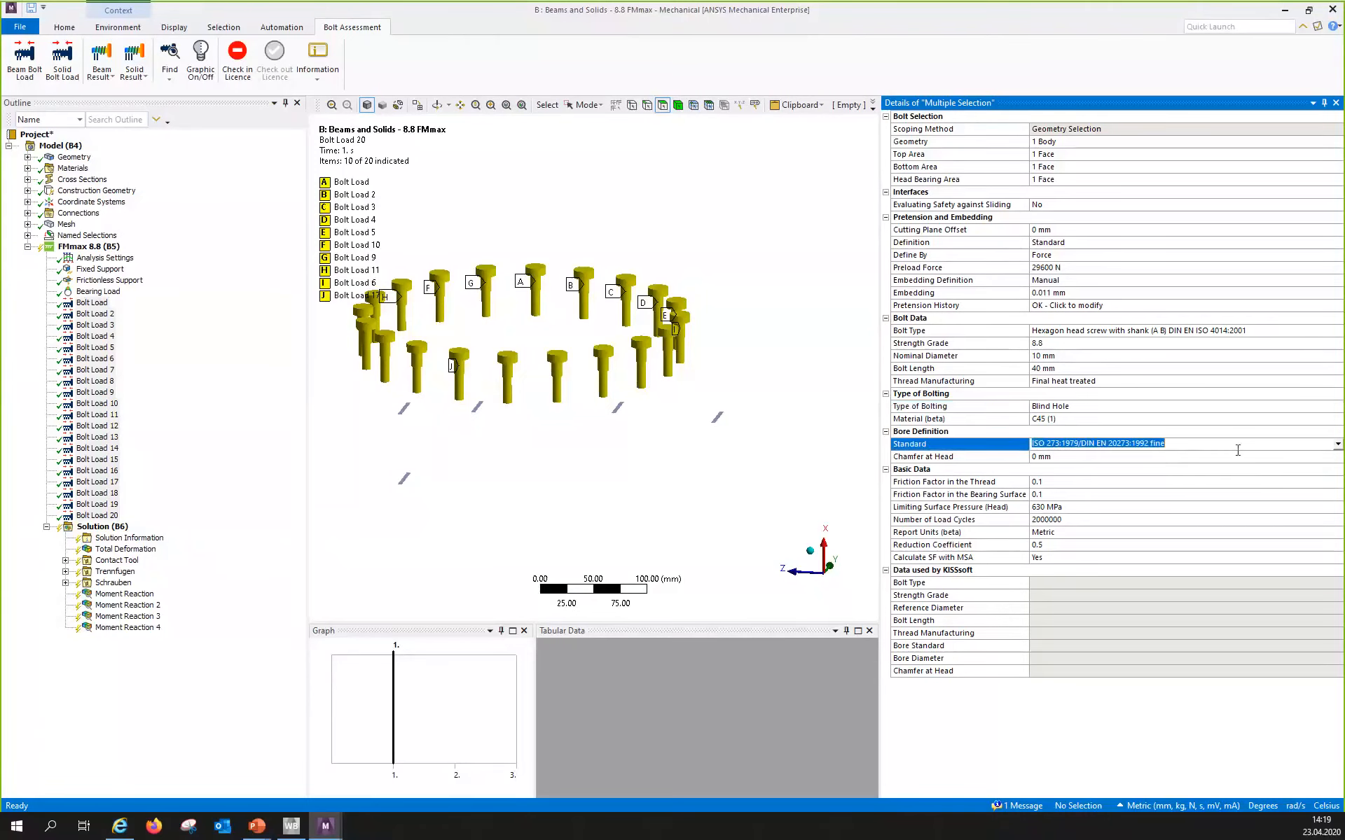
pyautogui.click(1337, 446)
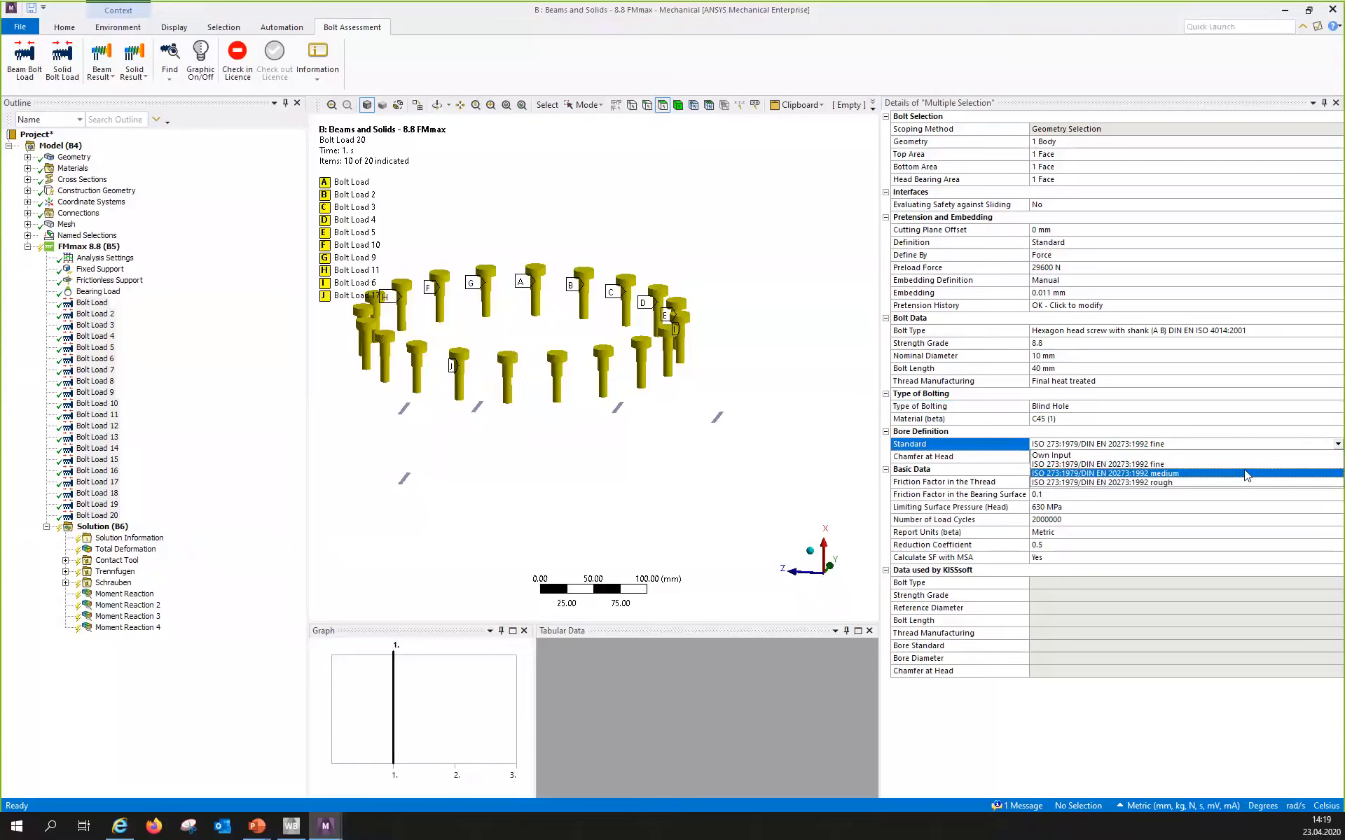
pyautogui.click(1245, 474)
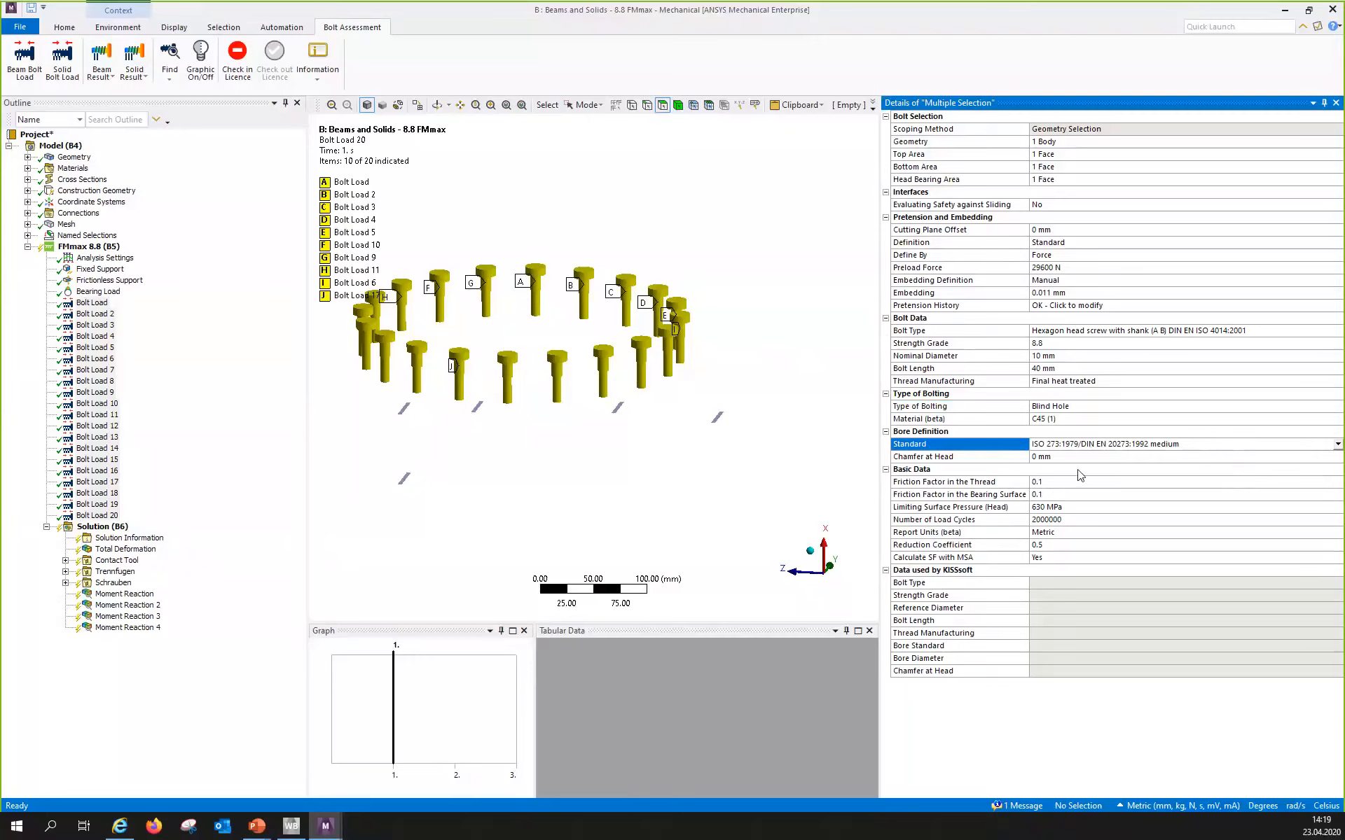
pyautogui.click(995, 483)
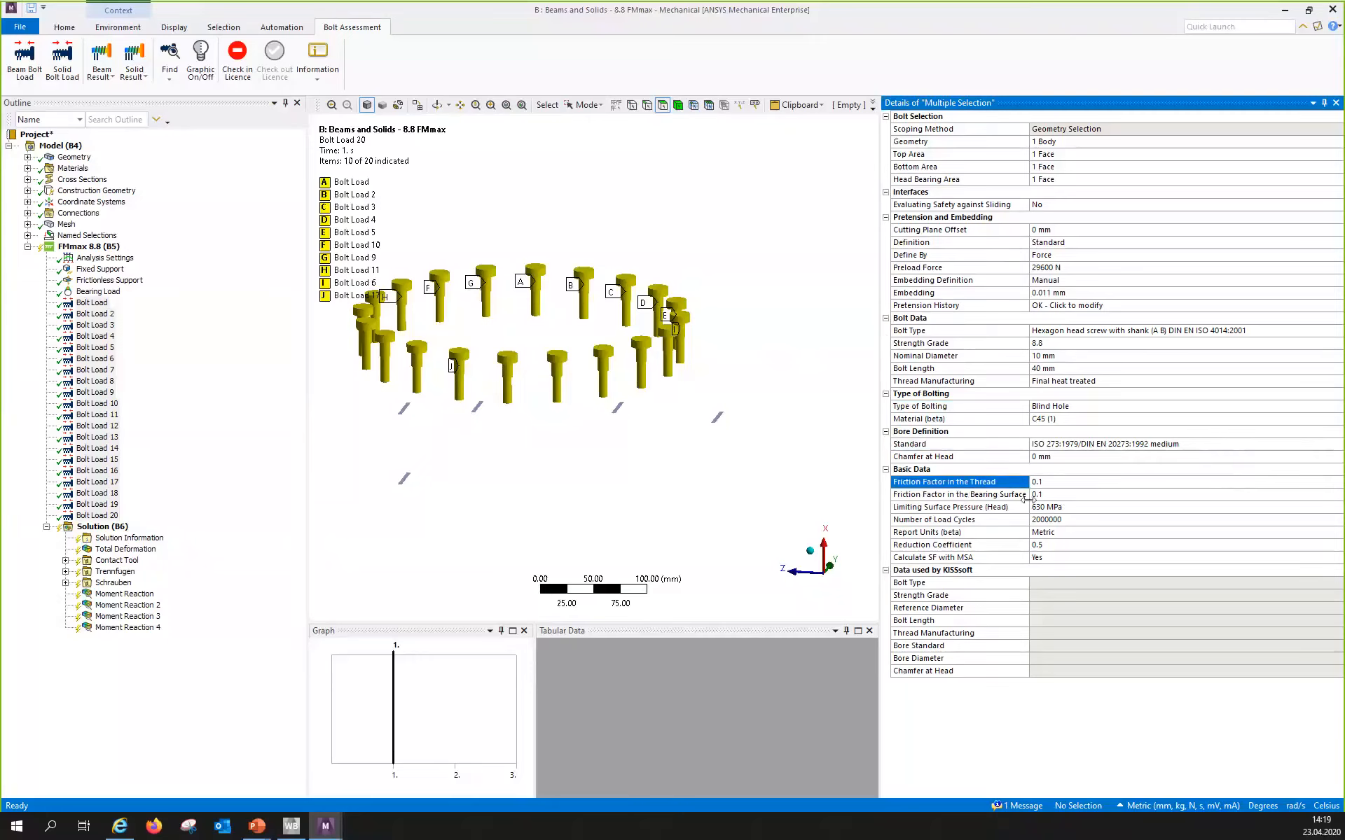
pyautogui.click(1079, 507)
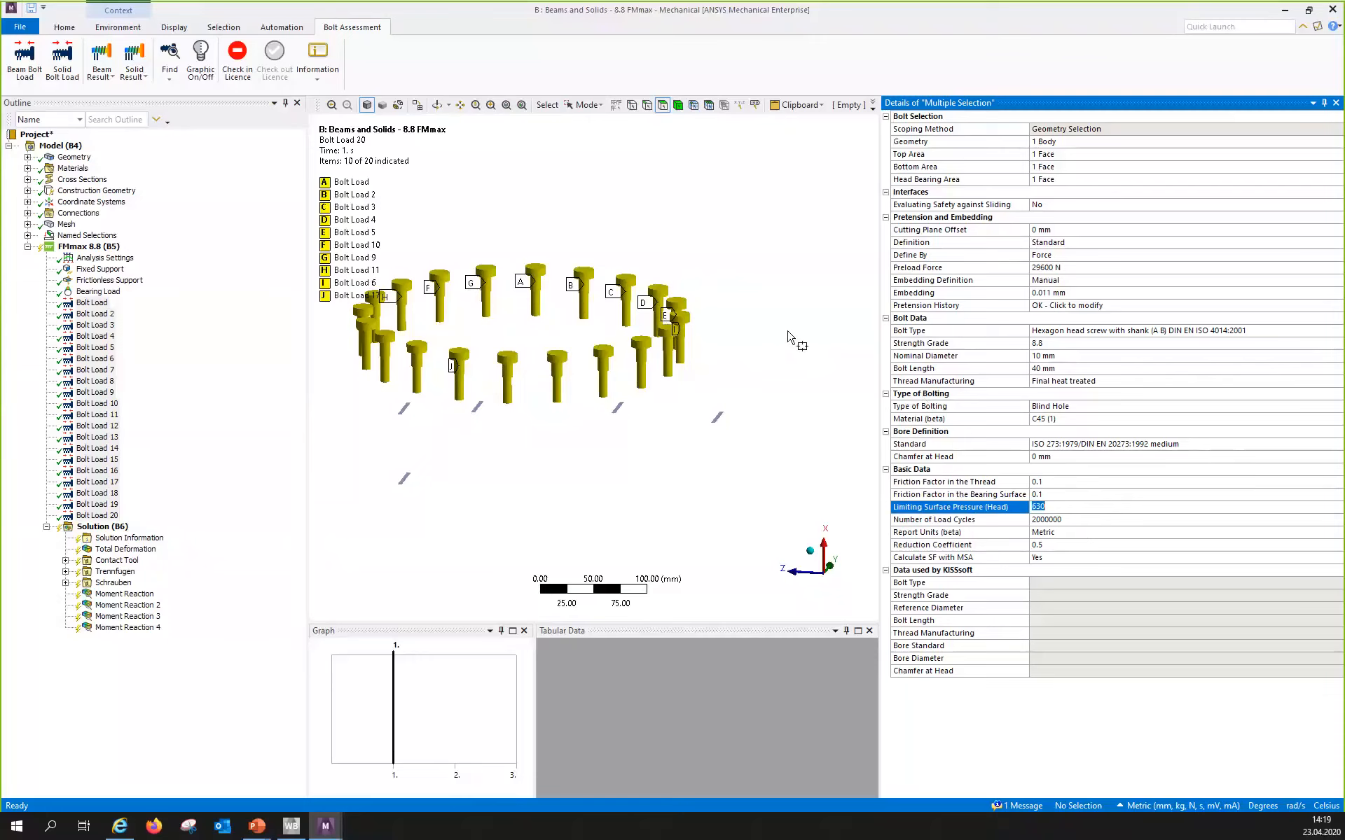
# Insert a single solid bolt result into the solution and list the safety types available for it.
pyautogui.click(98, 270)
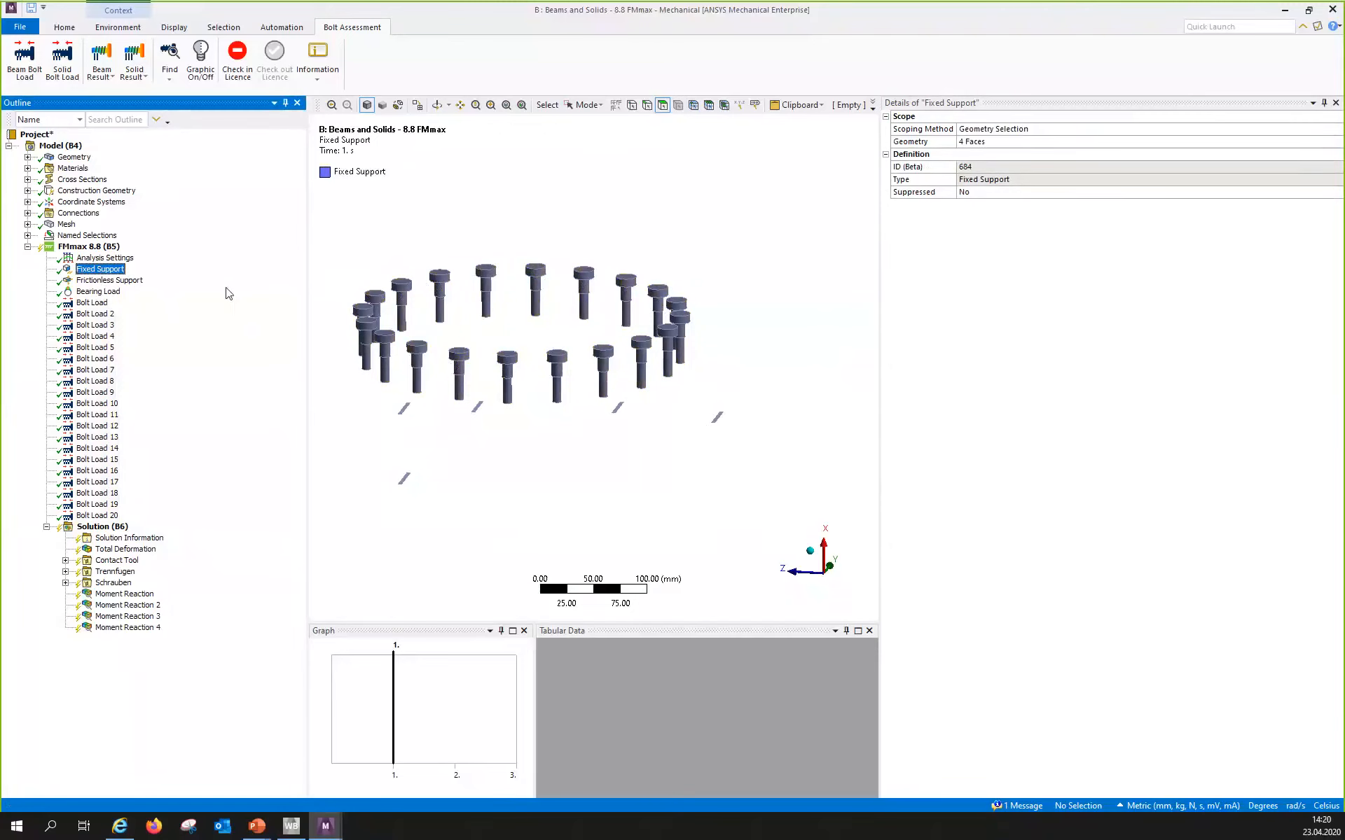
pyautogui.click(134, 67)
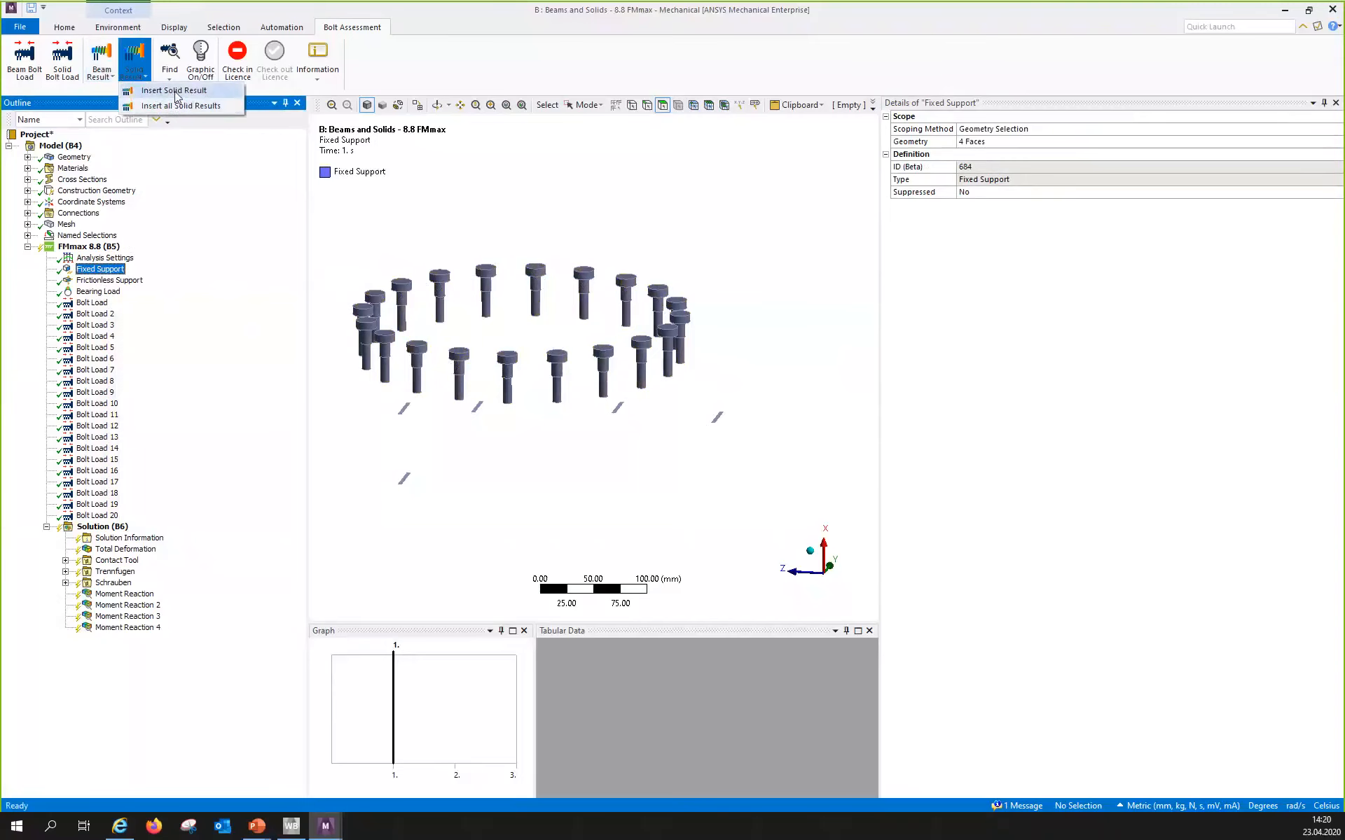
pyautogui.click(151, 92)
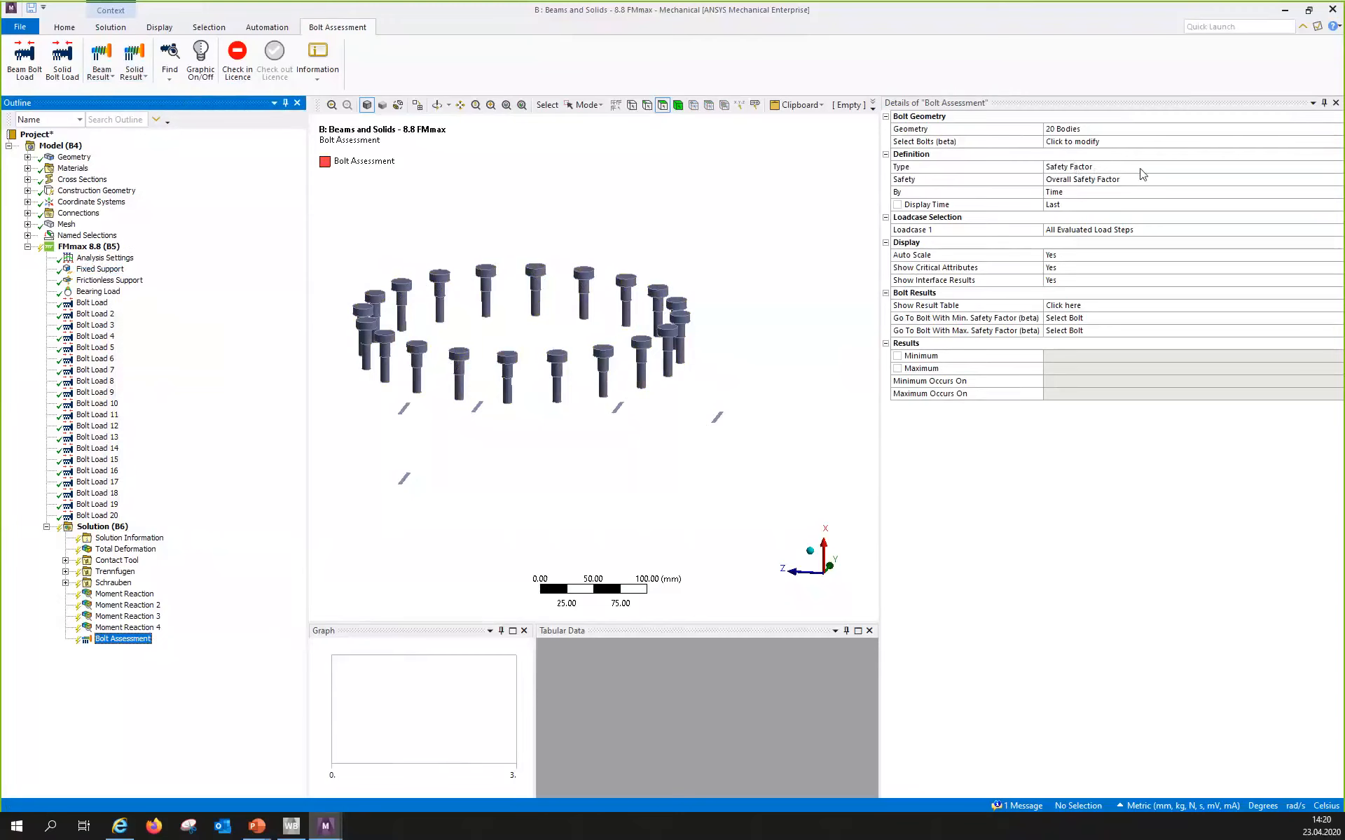
pyautogui.click(1023, 181)
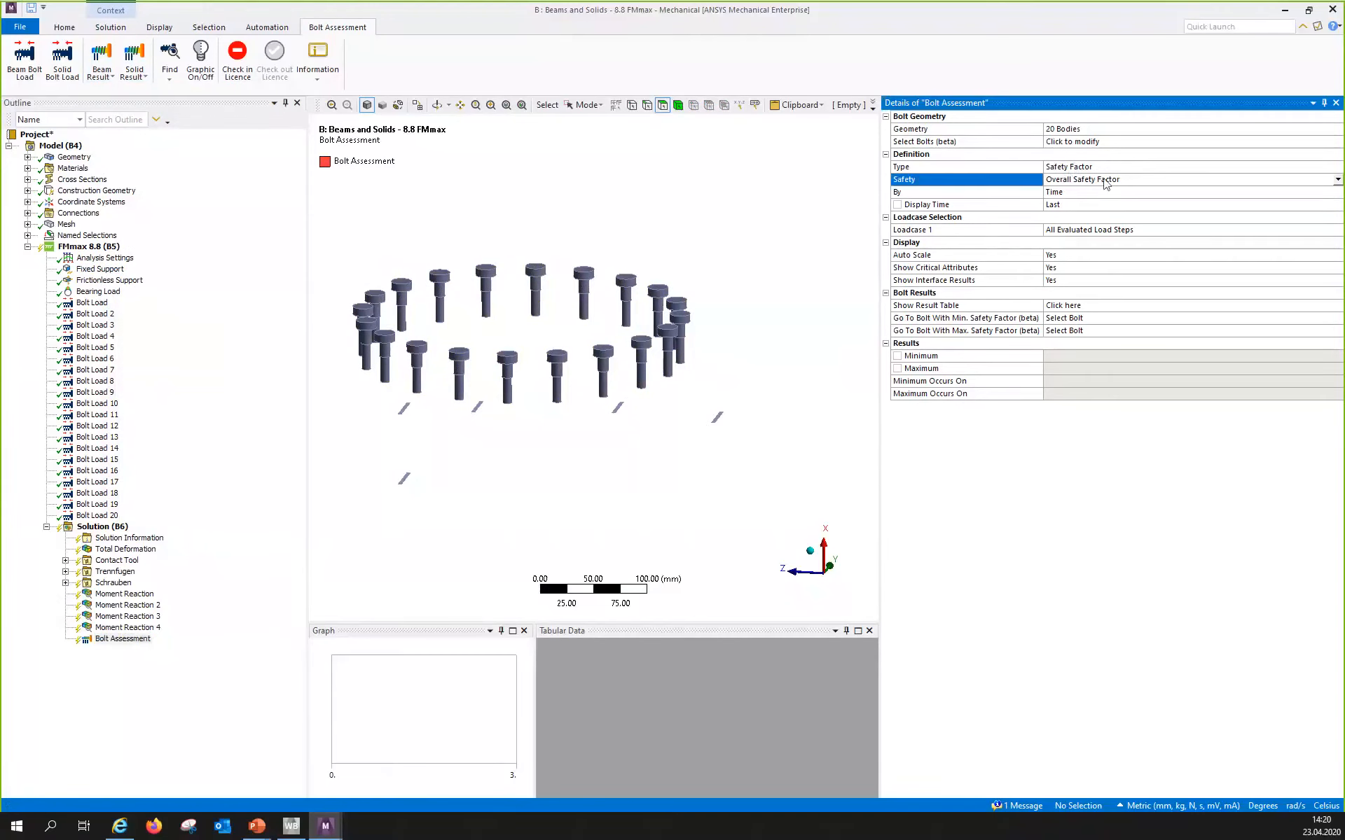
pyautogui.click(1212, 176)
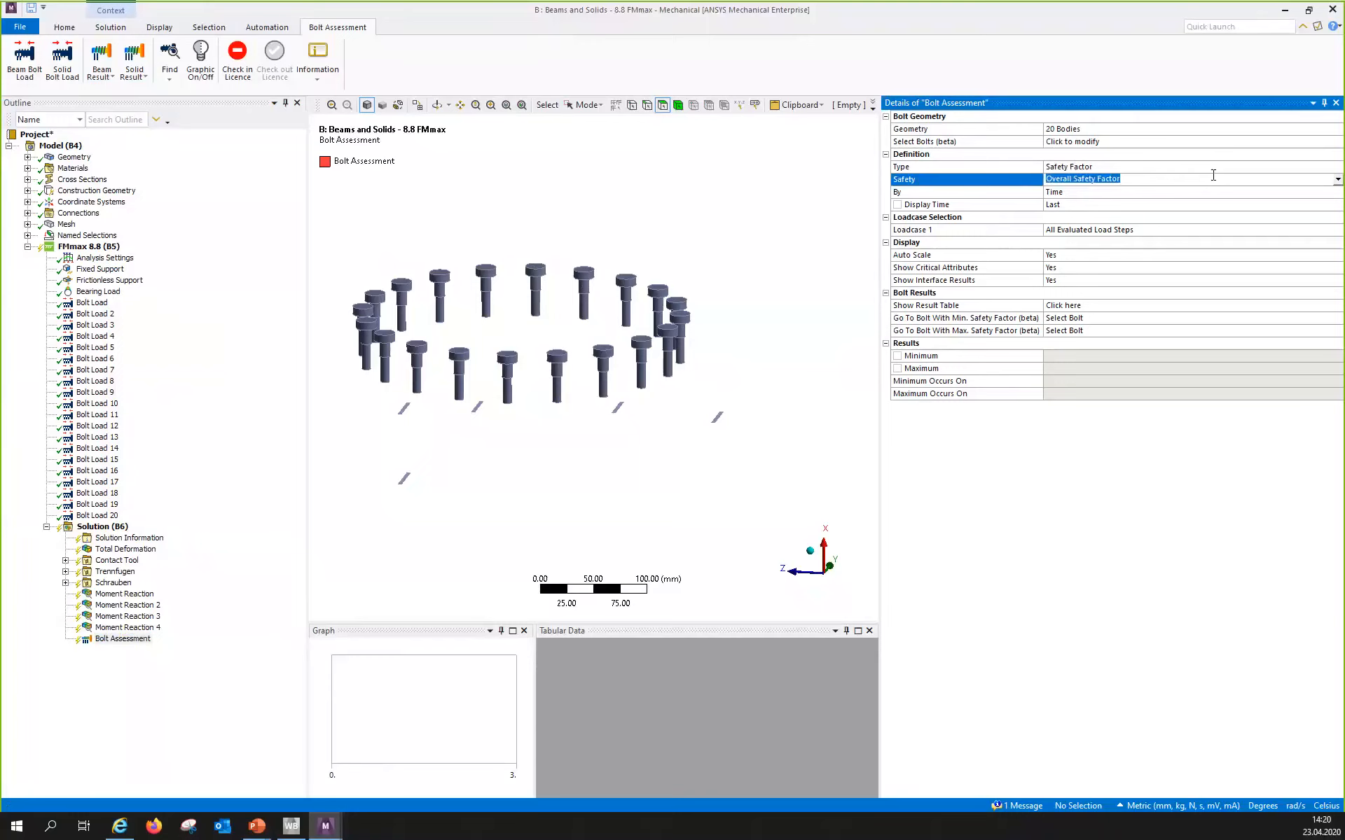
pyautogui.click(1338, 180)
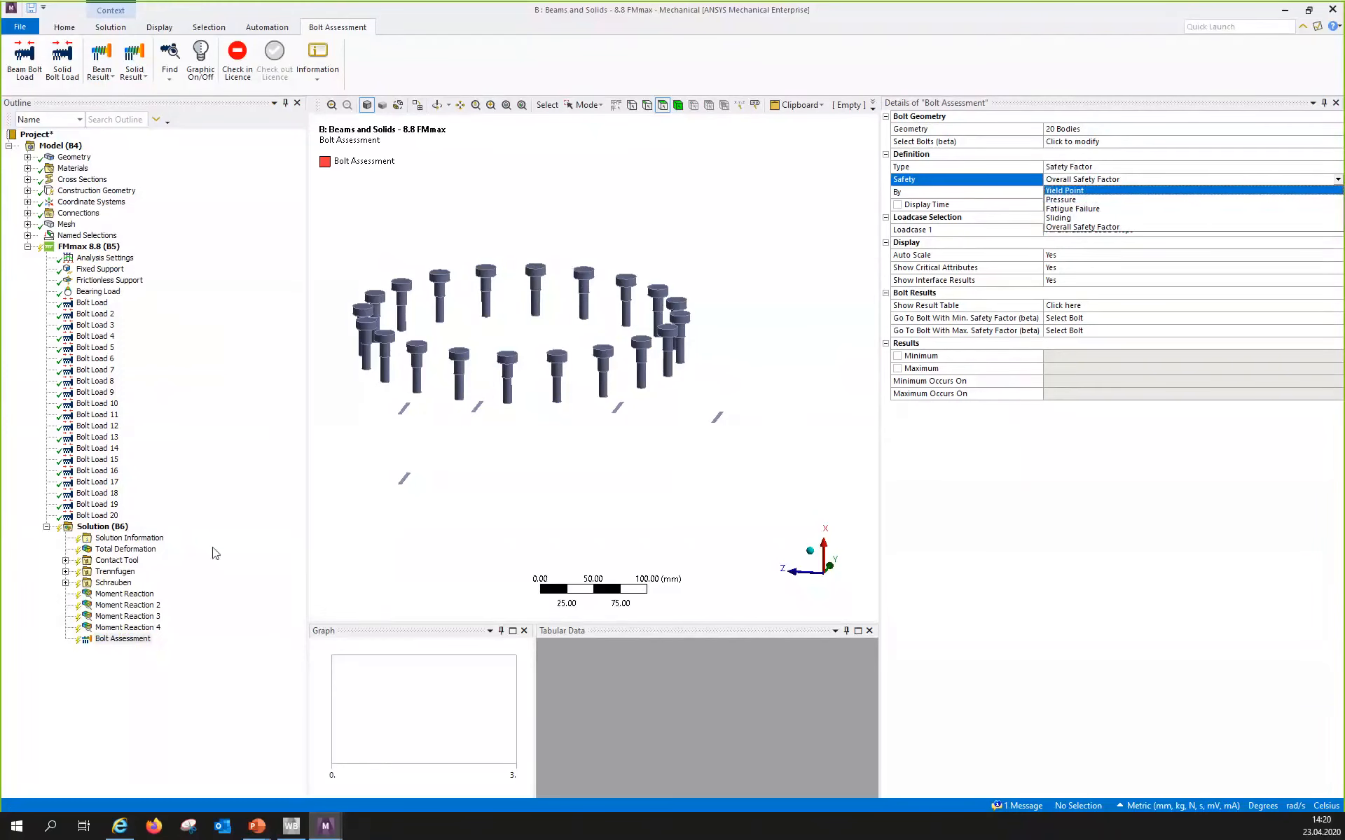
# Delete the single Bolt Assessment result from the solution.
pyautogui.click(126, 639)
pyautogui.press('Delete')
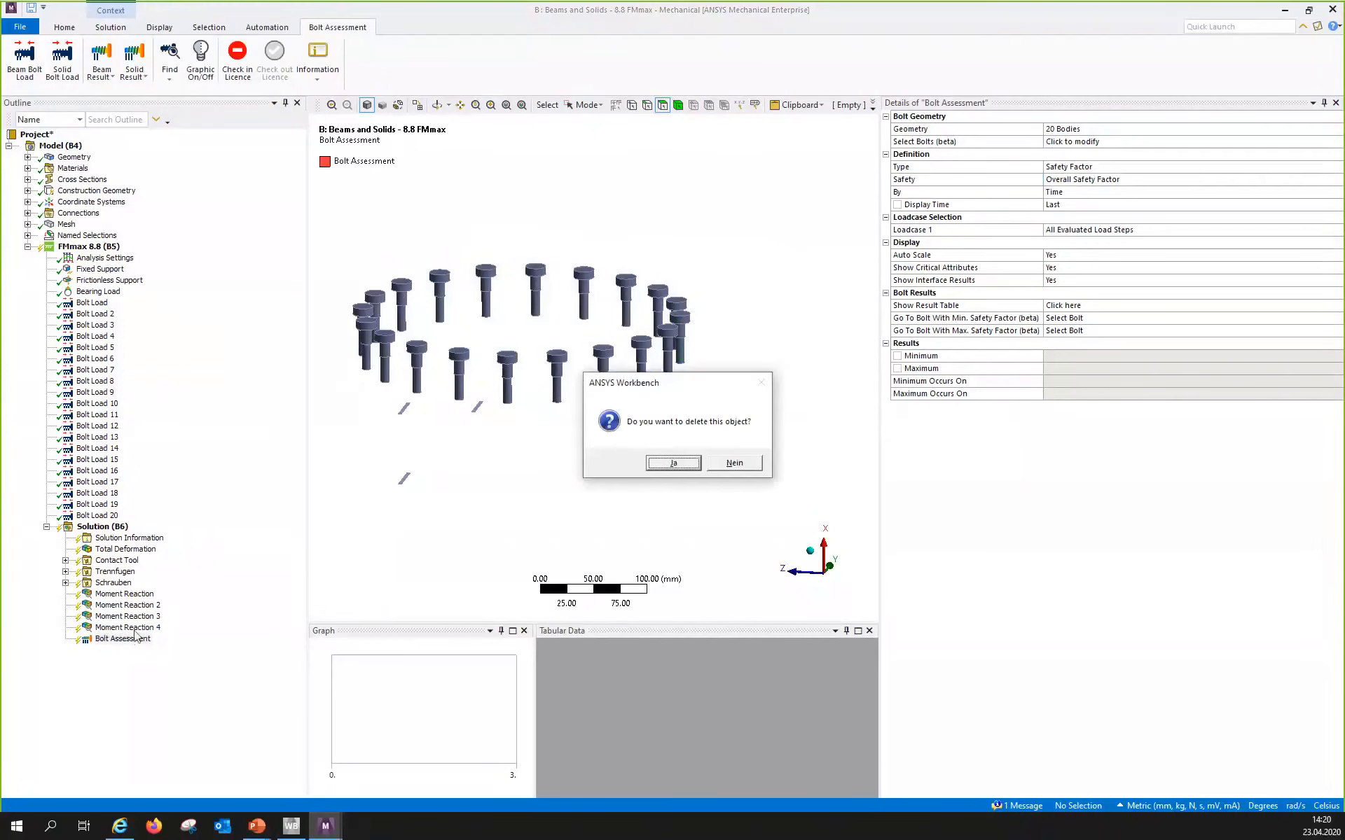
pyautogui.press('Return')
# Insert all solid bolt results into the solution of the Beams and Solids model.
pyautogui.click(138, 68)
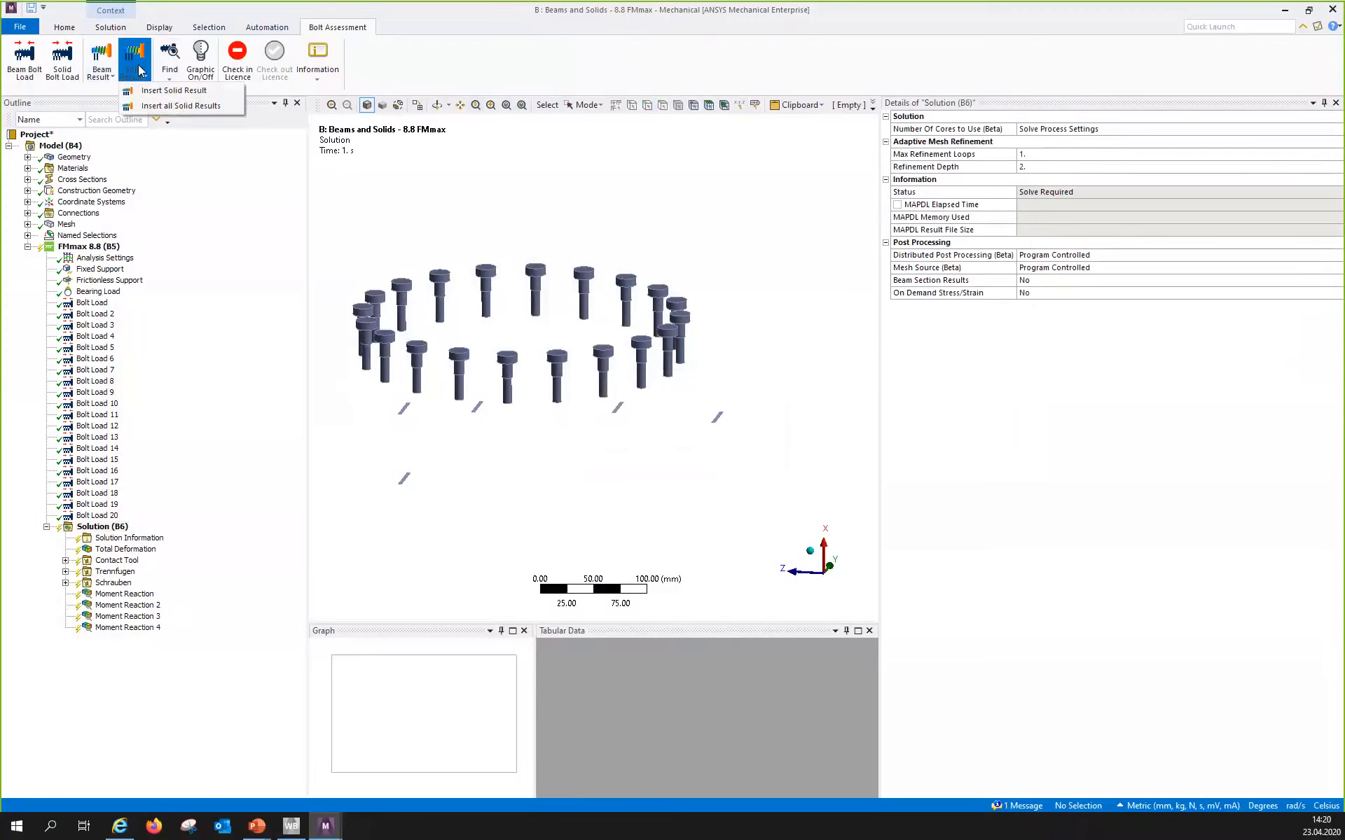
pyautogui.click(175, 108)
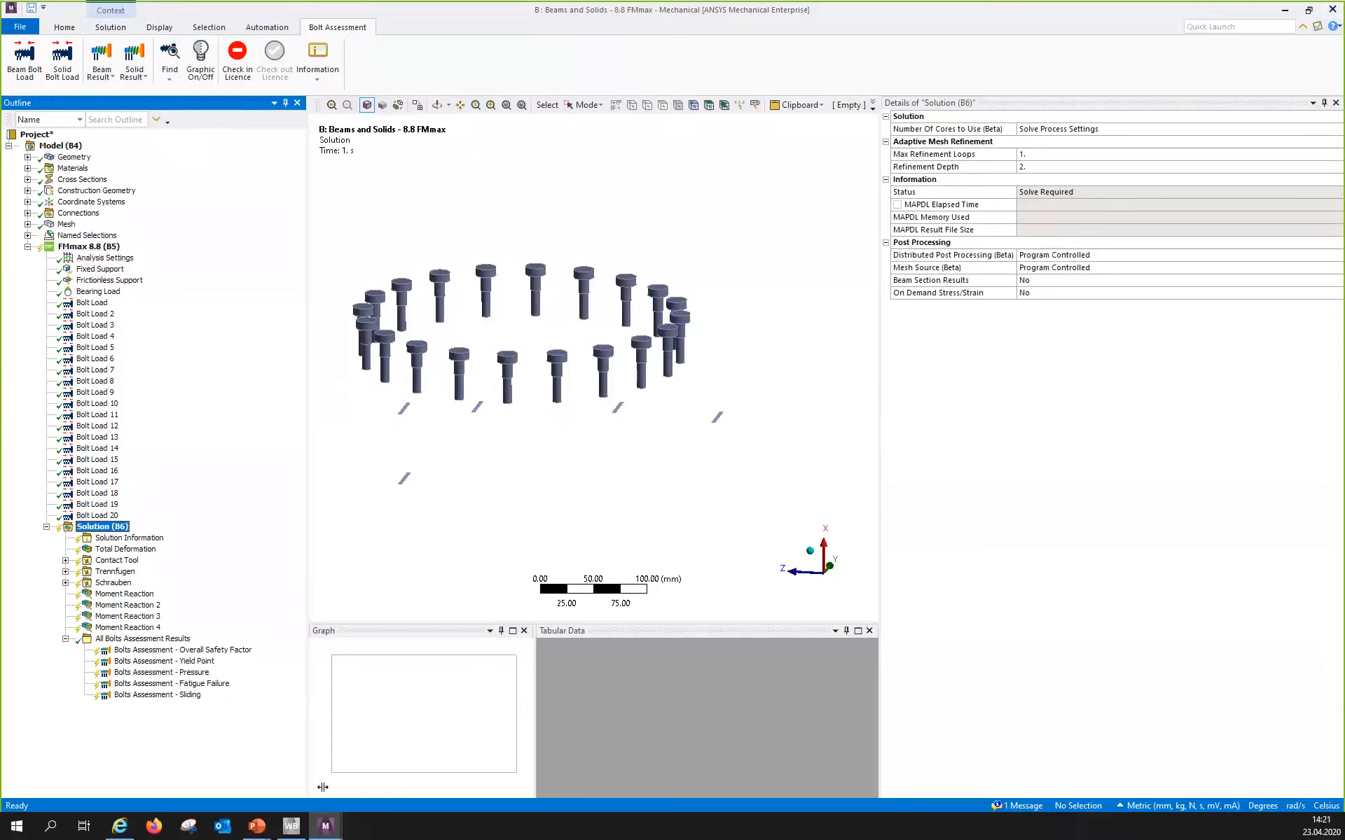
# Switch to the Workbench project, open the model of Beams - 8.8 Bolt Assessment - FMmax, and expand the bolt assessment results of FMmax 8.8.
pyautogui.click(291, 827)
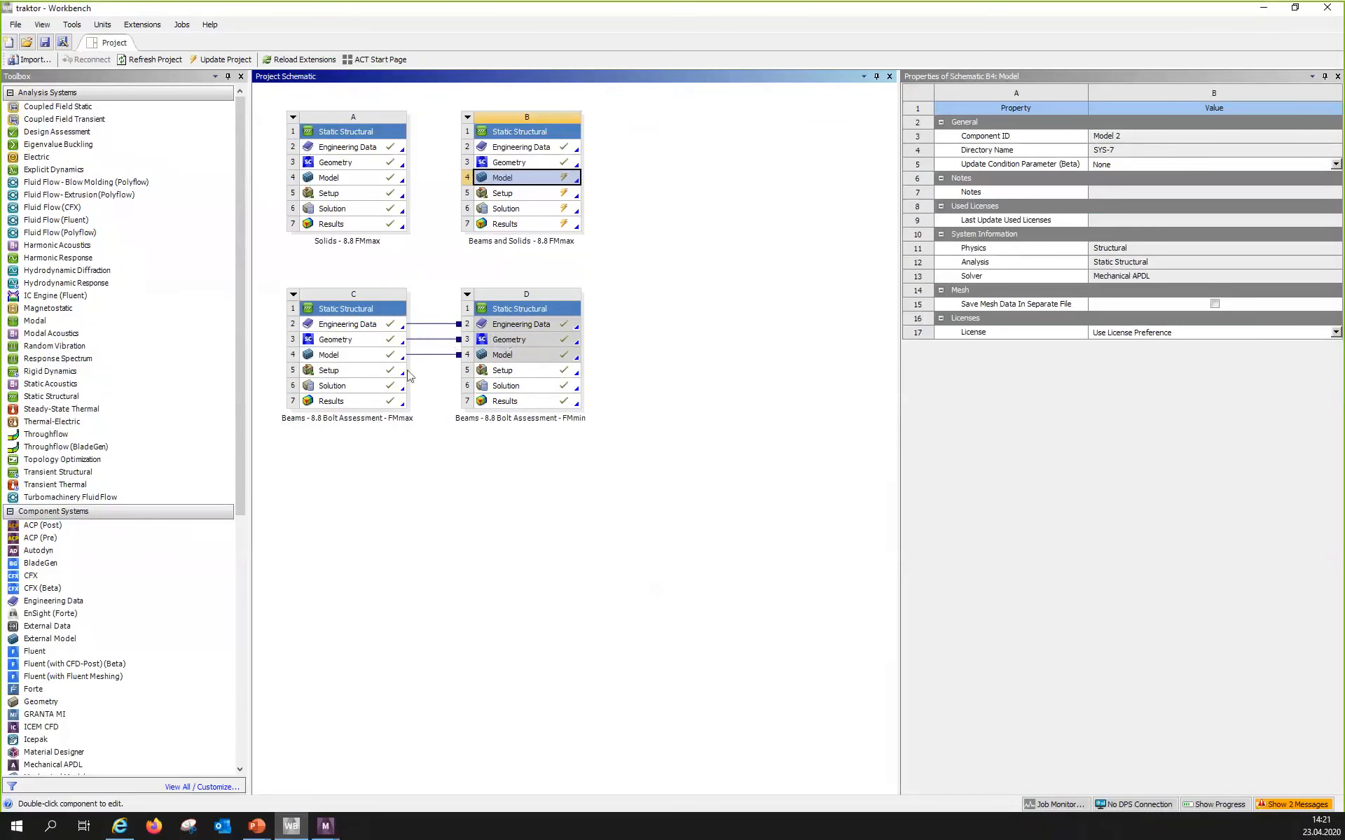
pyautogui.doubleClick(330, 355)
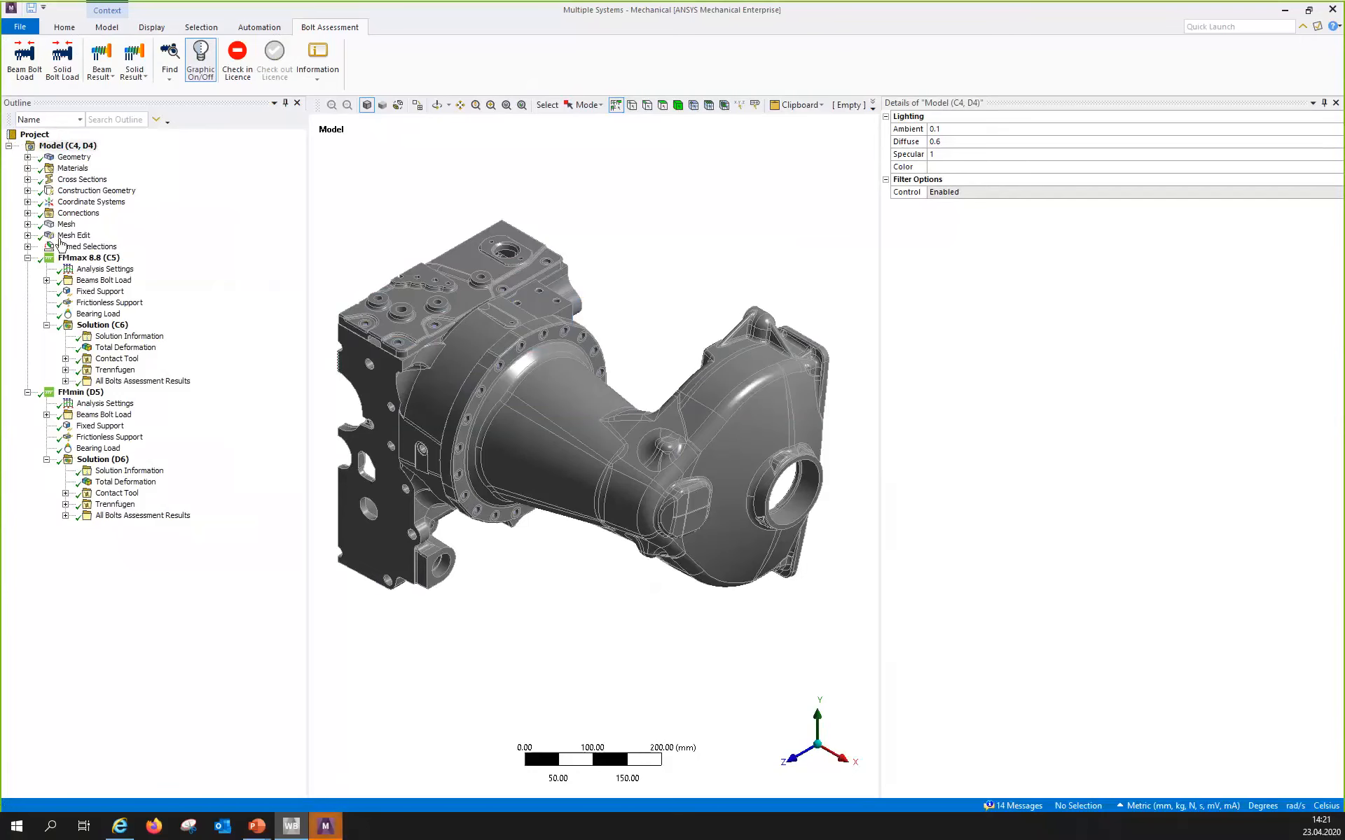
pyautogui.click(83, 258)
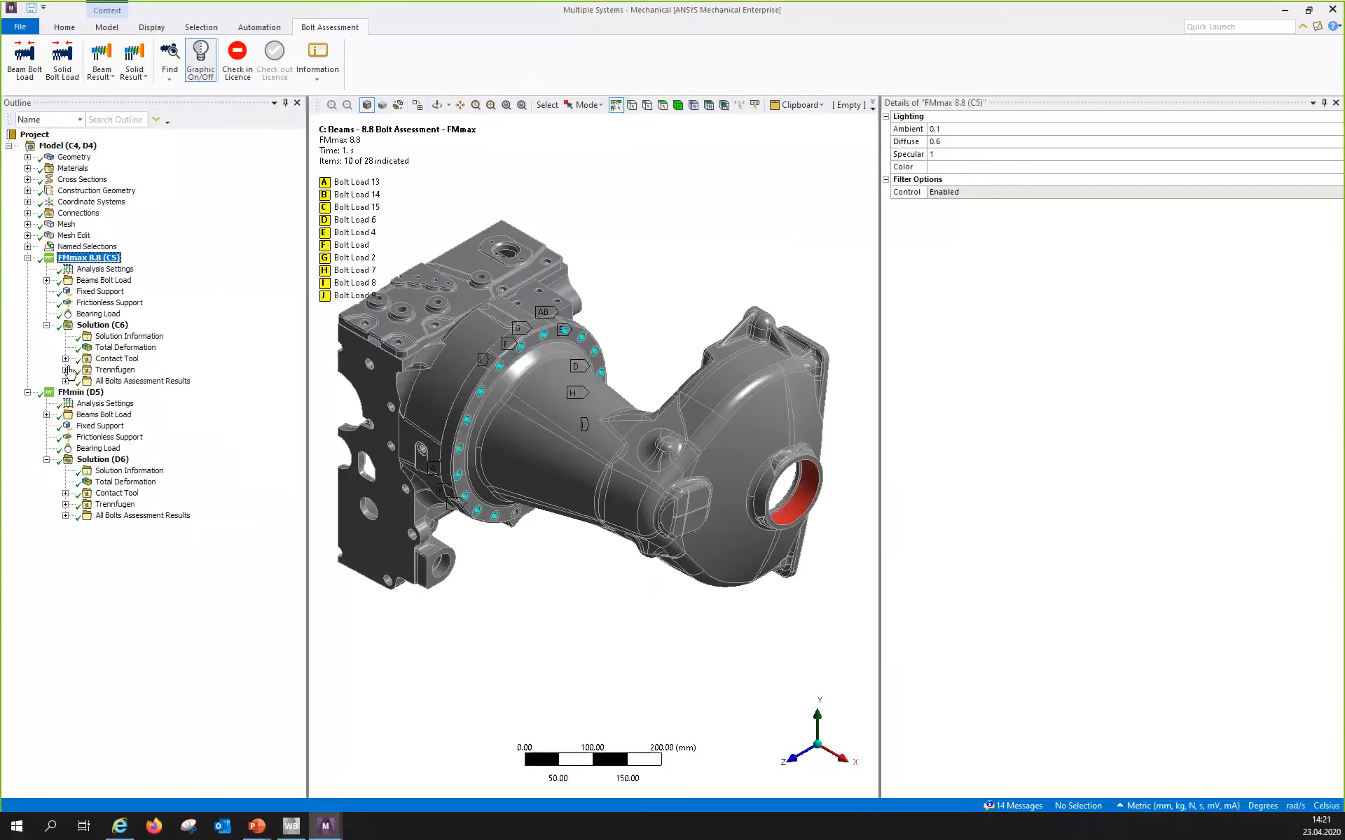
pyautogui.click(66, 381)
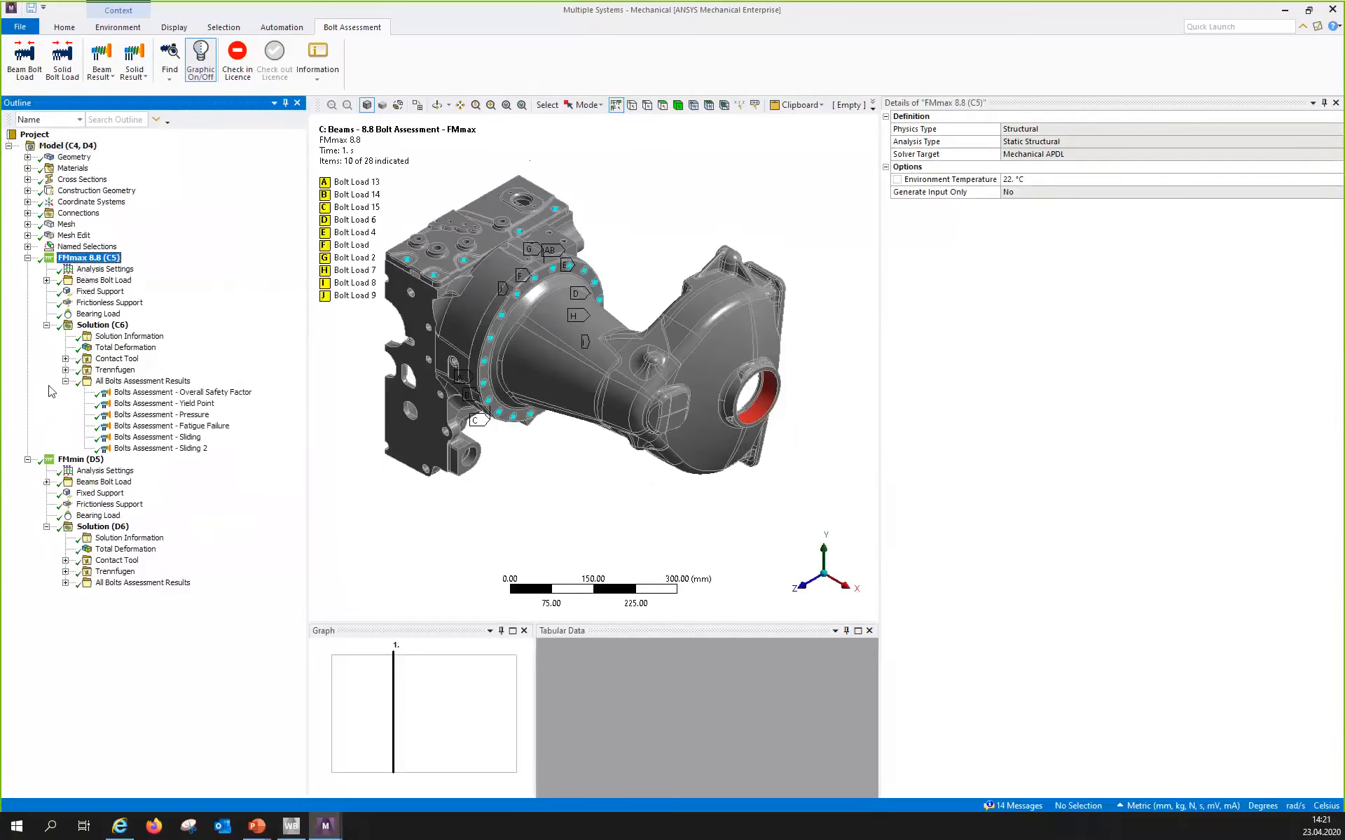
# Examine the yield point, pressure, fatigue failure and sliding safety results of the bolts in the FMmax 8.8 analysis.
pyautogui.click(200, 404)
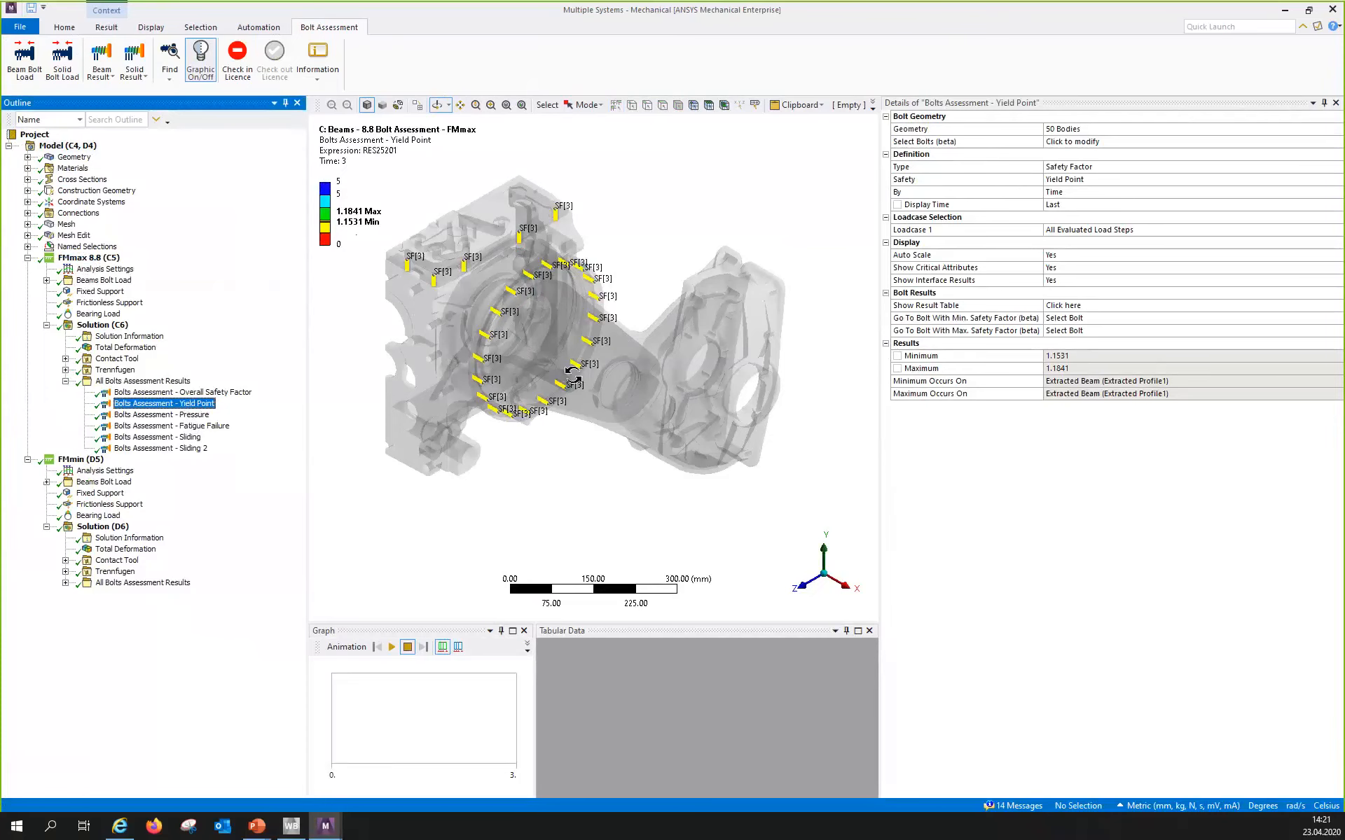
pyautogui.click(173, 415)
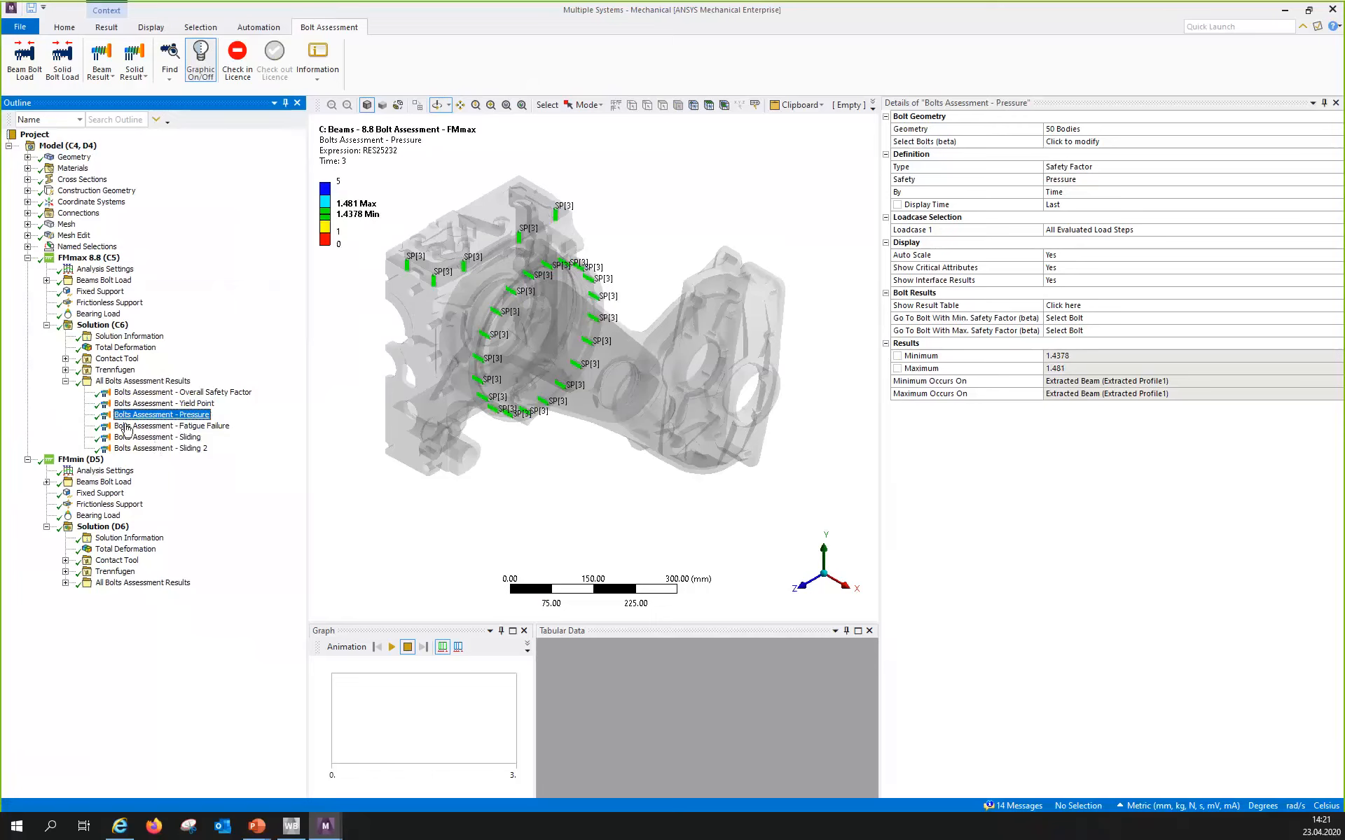
pyautogui.click(167, 427)
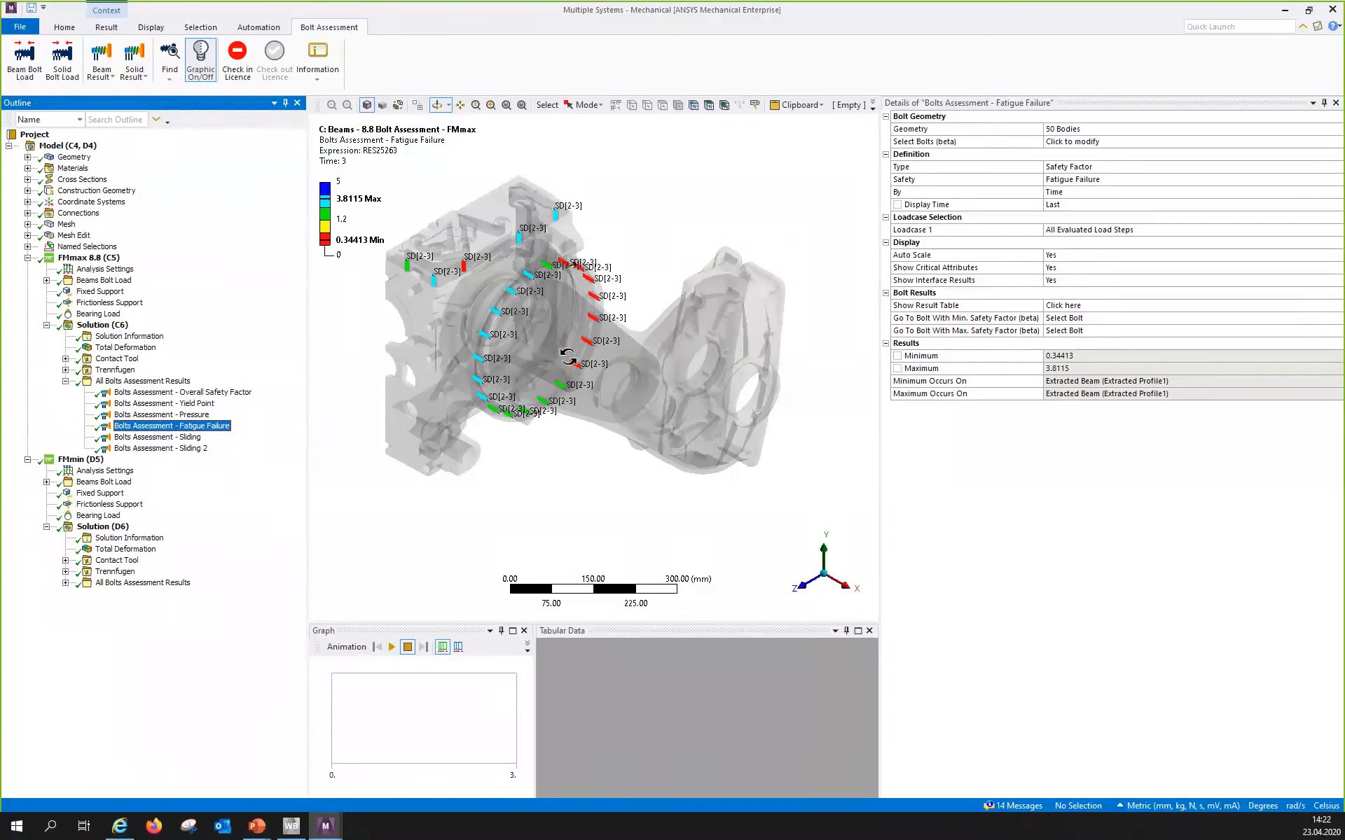
pyautogui.click(171, 440)
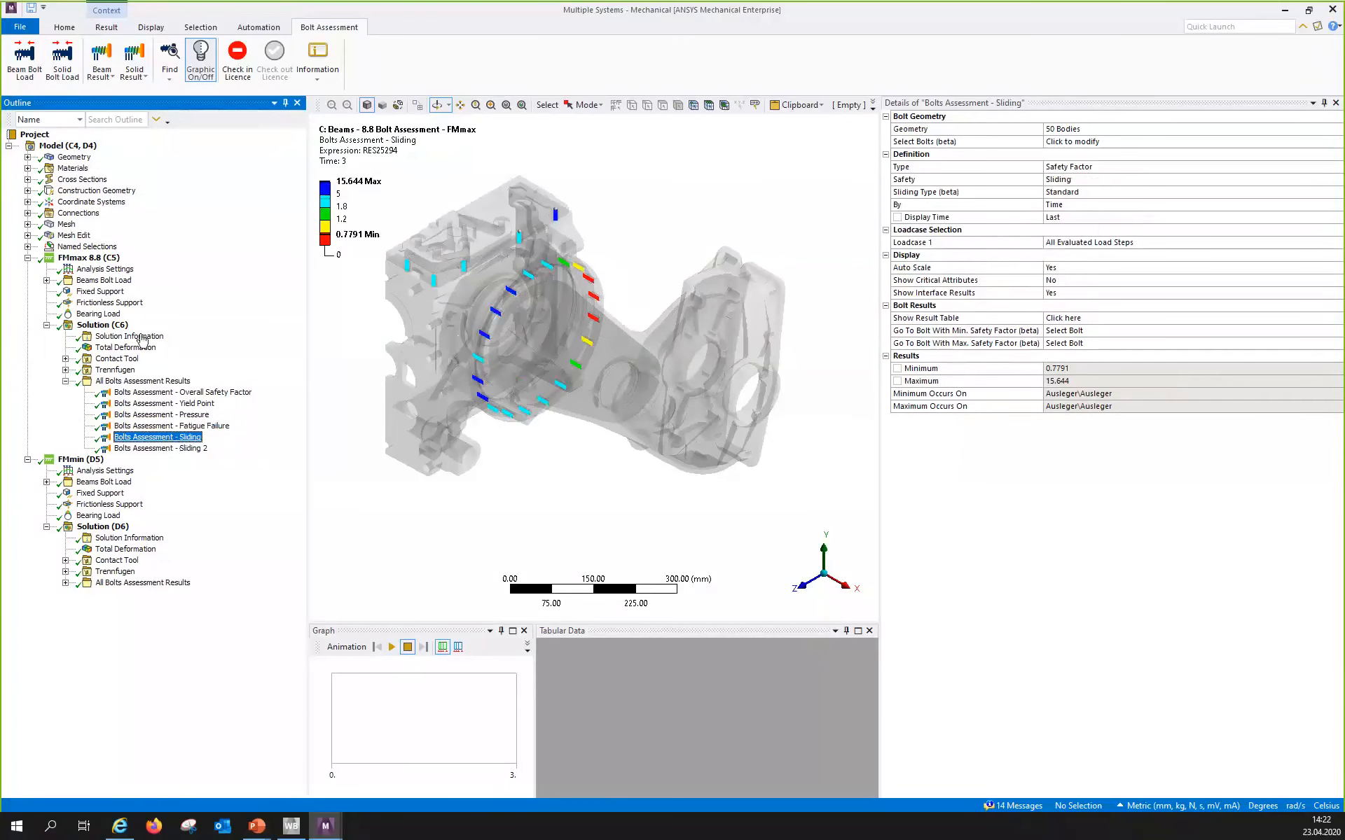
# Examine the overall safety factor and sliding results of the bolts in the FMmin analysis.
pyautogui.click(66, 583)
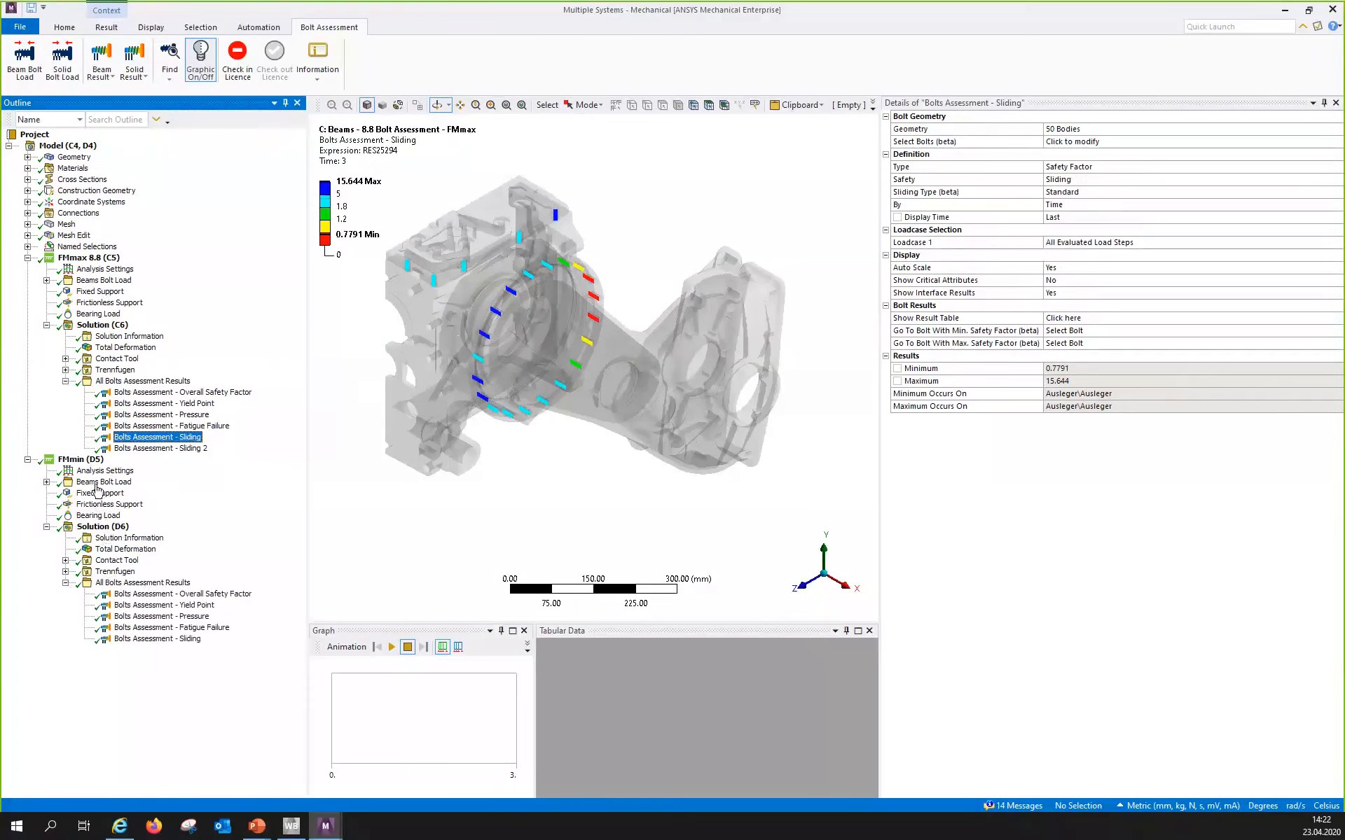
pyautogui.click(147, 595)
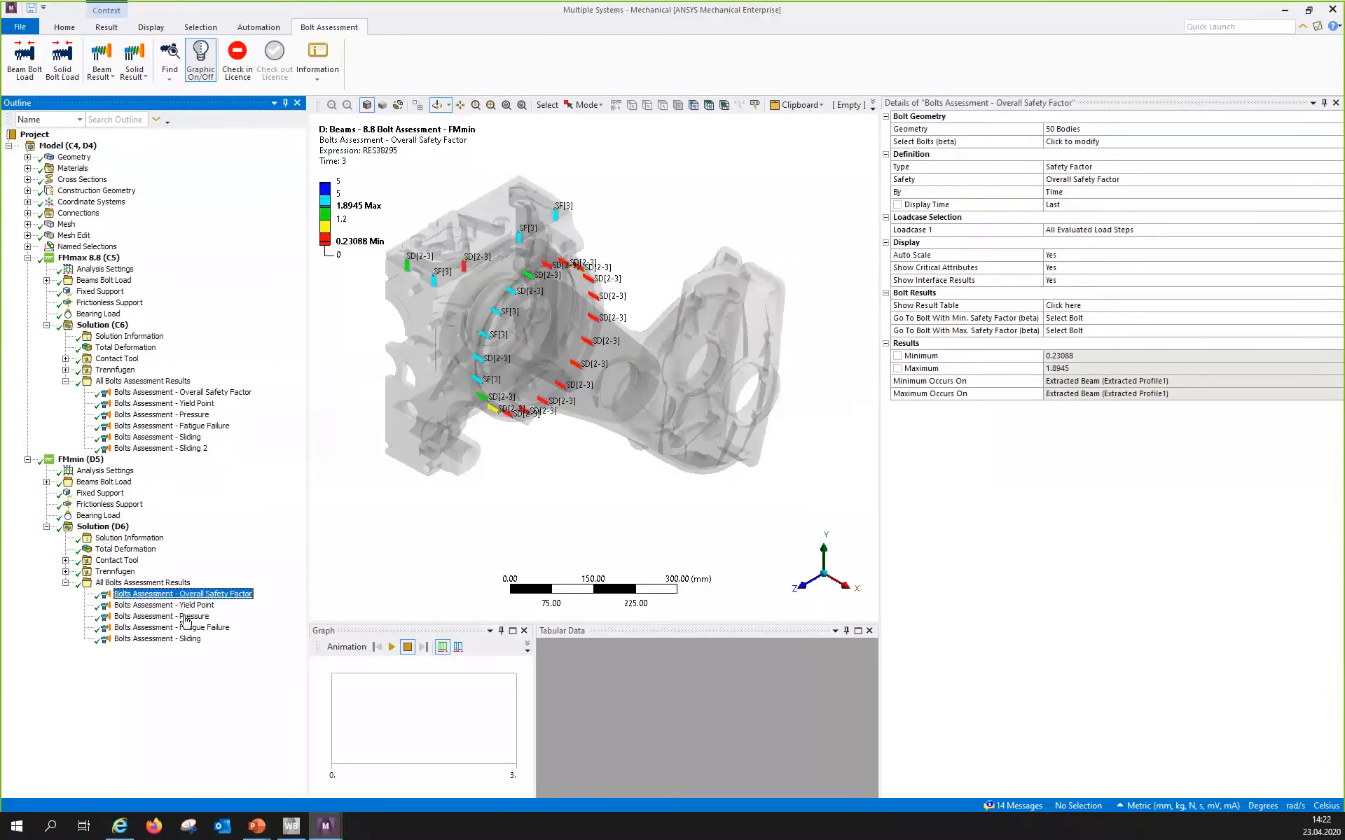
pyautogui.click(188, 639)
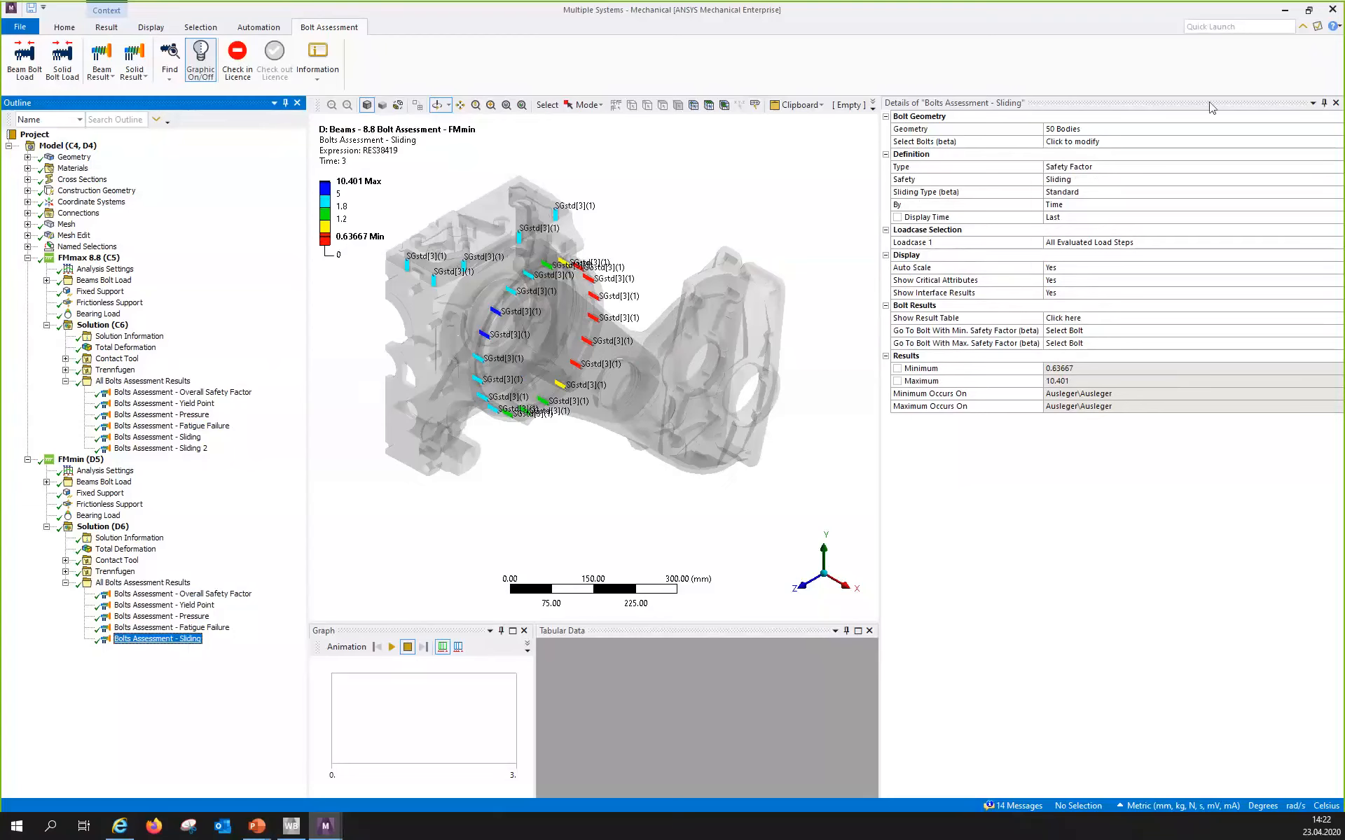
pyautogui.click(1321, 13)
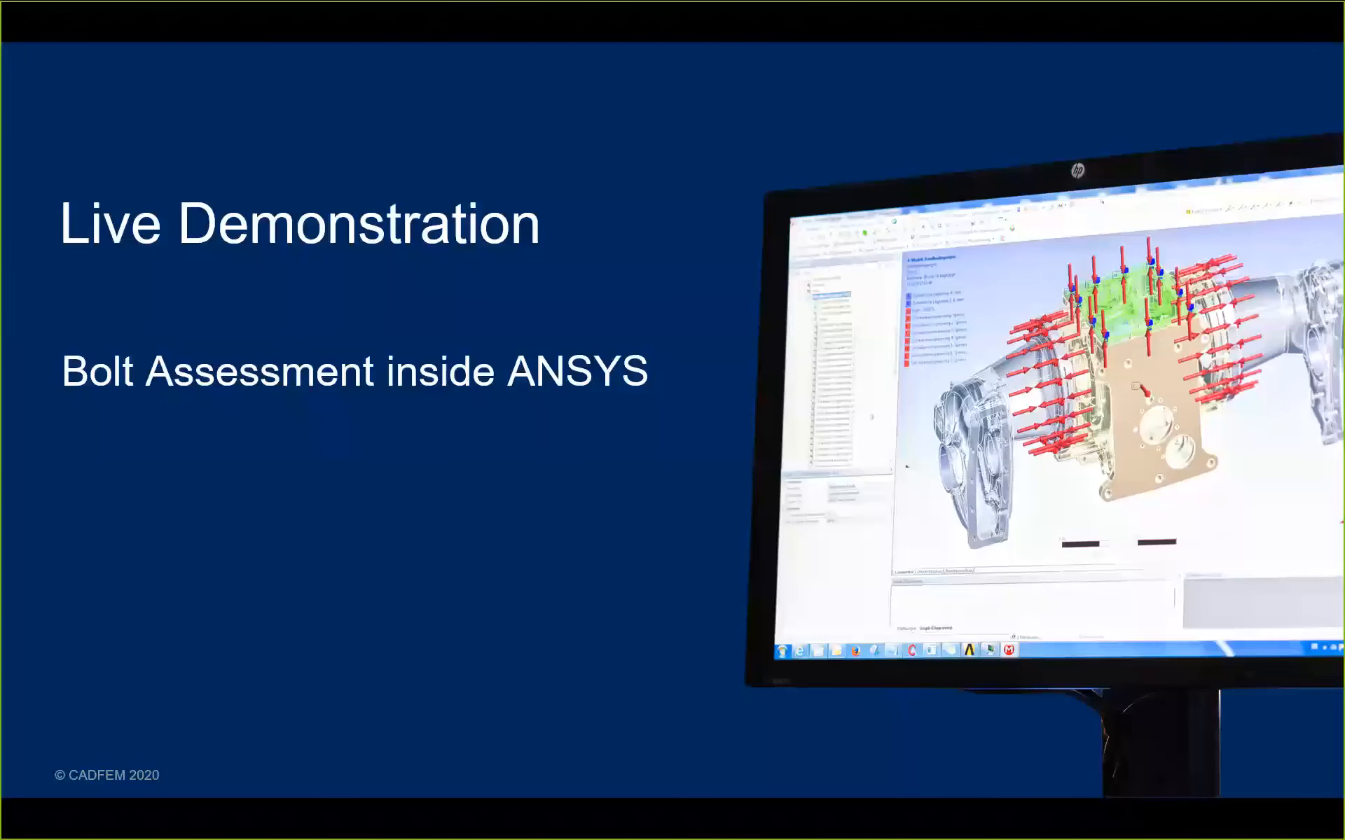
pyautogui.press('Right')
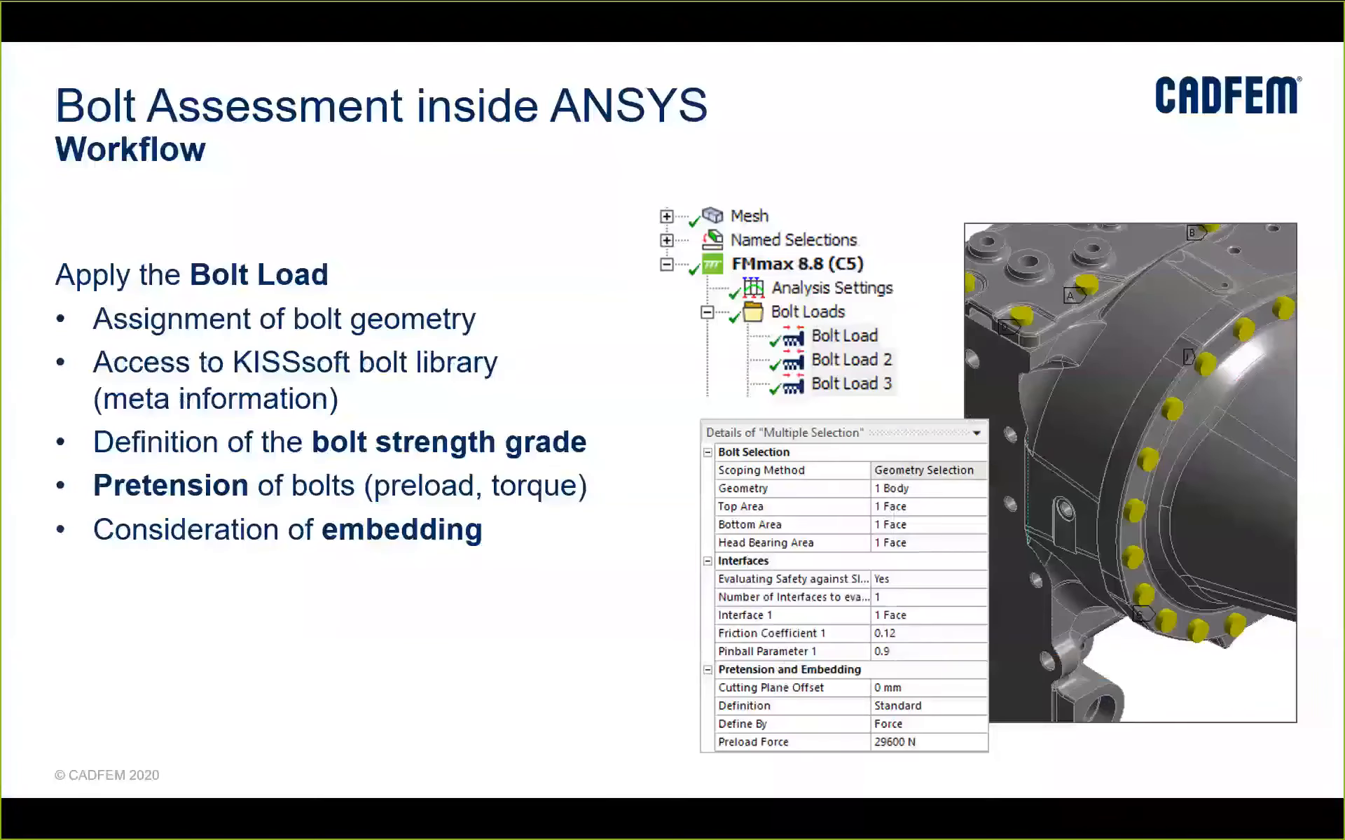